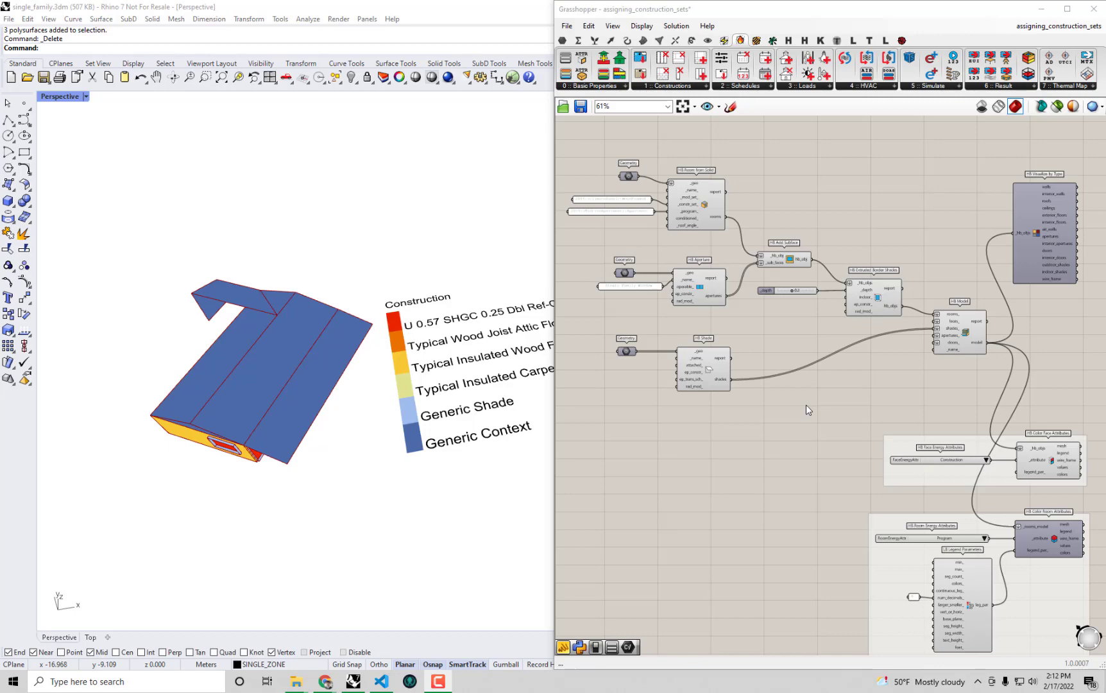
right_drag(422, 462, 306, 433)
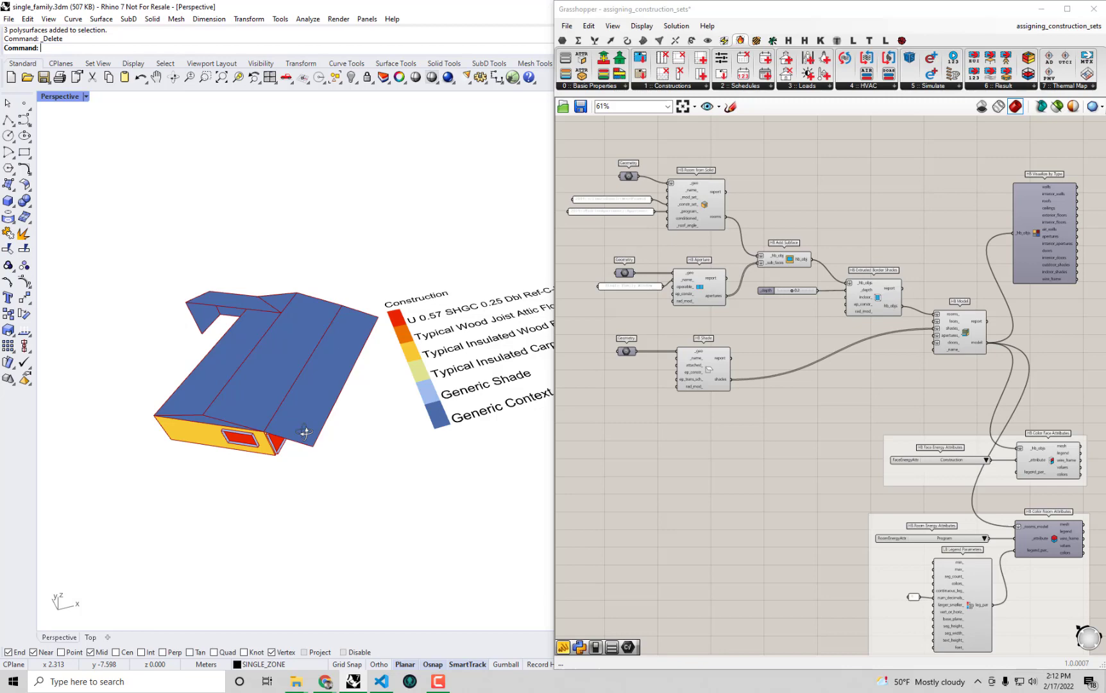
right_drag(305, 433, 358, 460)
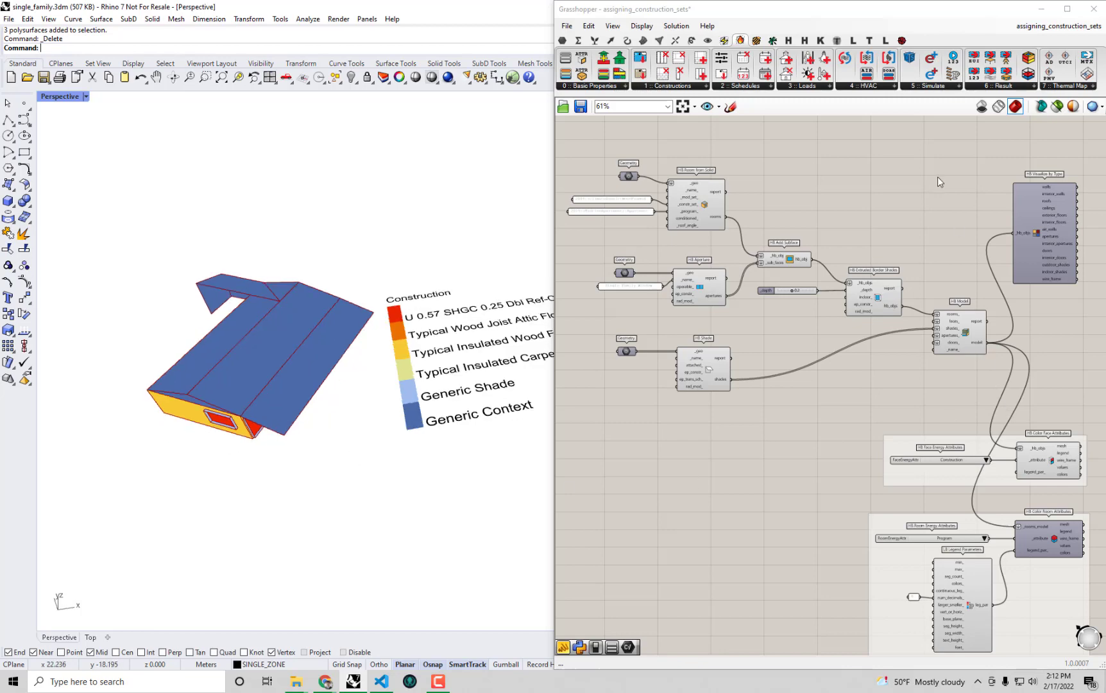
- Maximize the Grasshopper window and place an HB Model to OSM component on the empty canvas beside HB Model
double_click(912, 13)
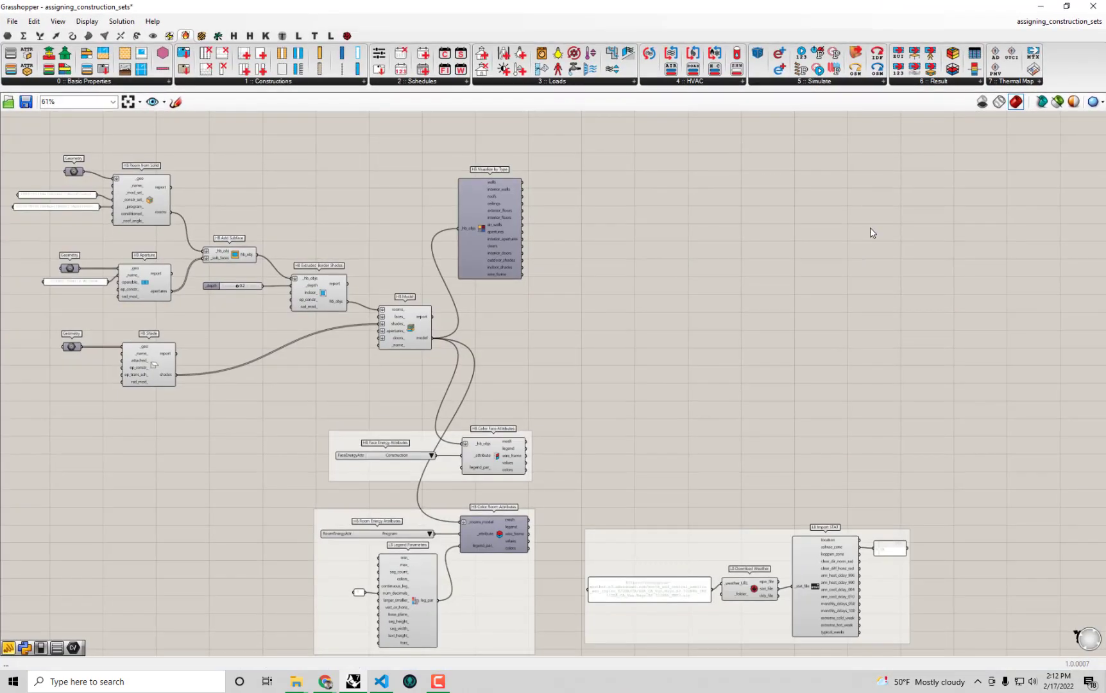
scroll(721, 294, up, 4)
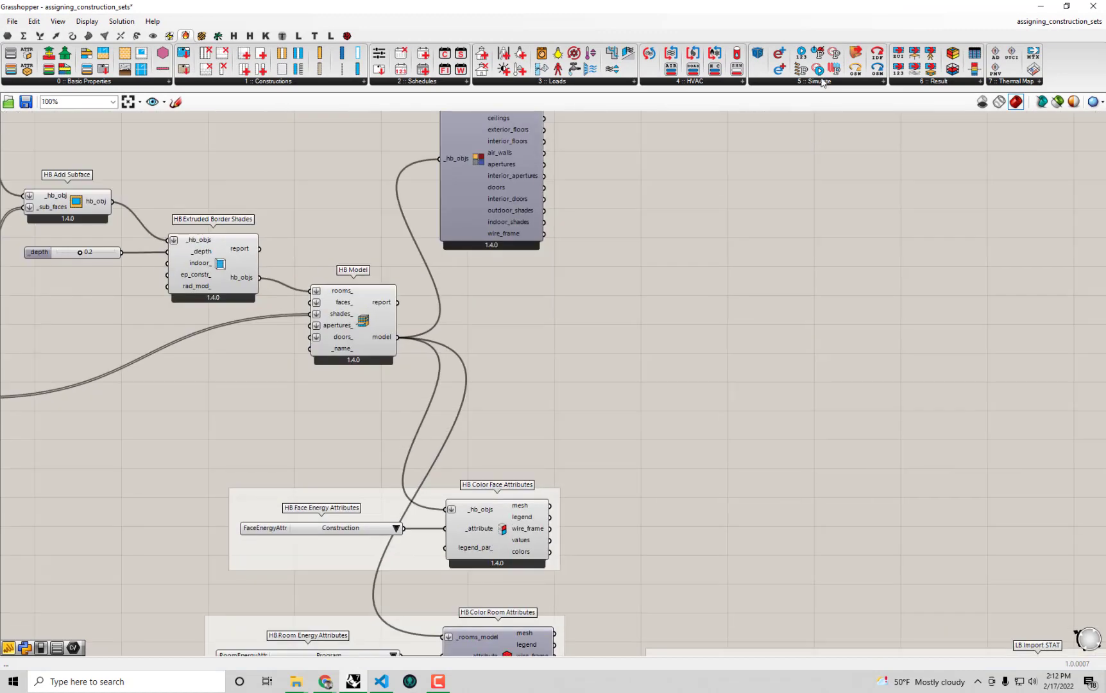
click(822, 82)
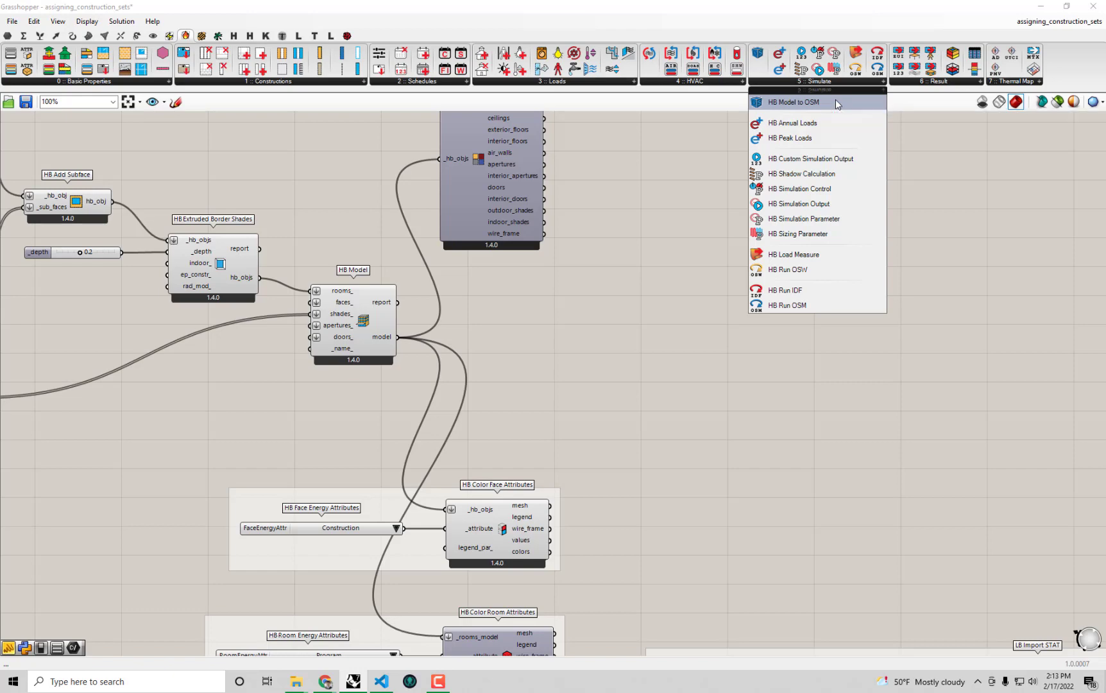
drag(836, 104, 732, 352)
scroll(728, 347, up, 3)
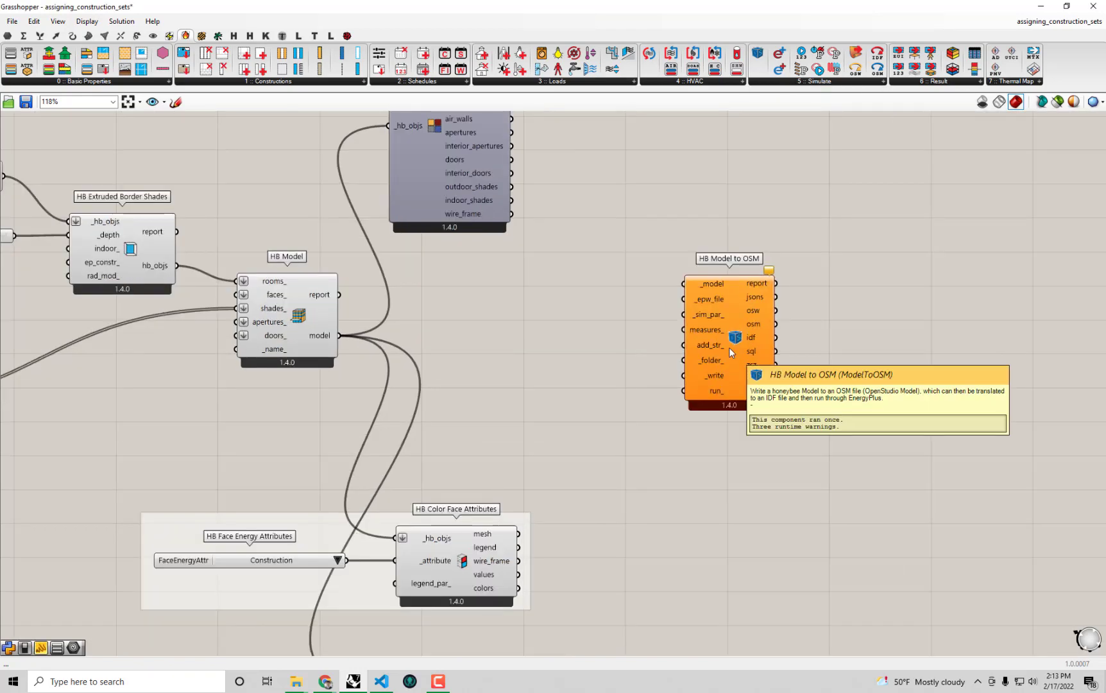
click(728, 347)
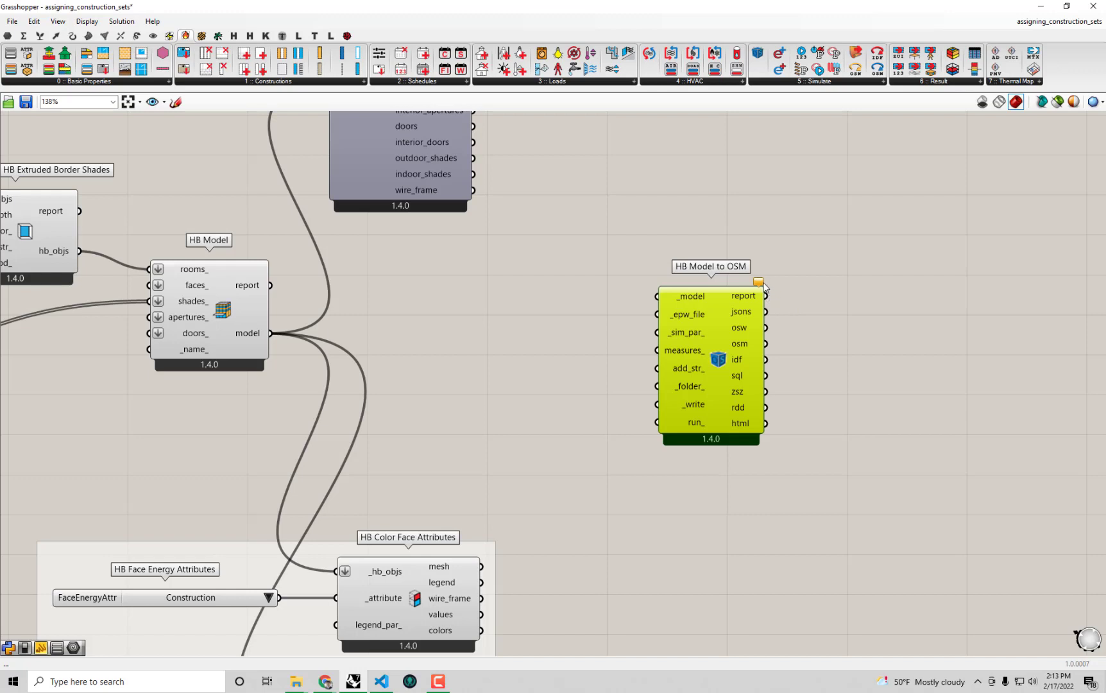
- Connect the model output of HB Model to the _model input of HB Model to OSM
mouse_move(759, 284)
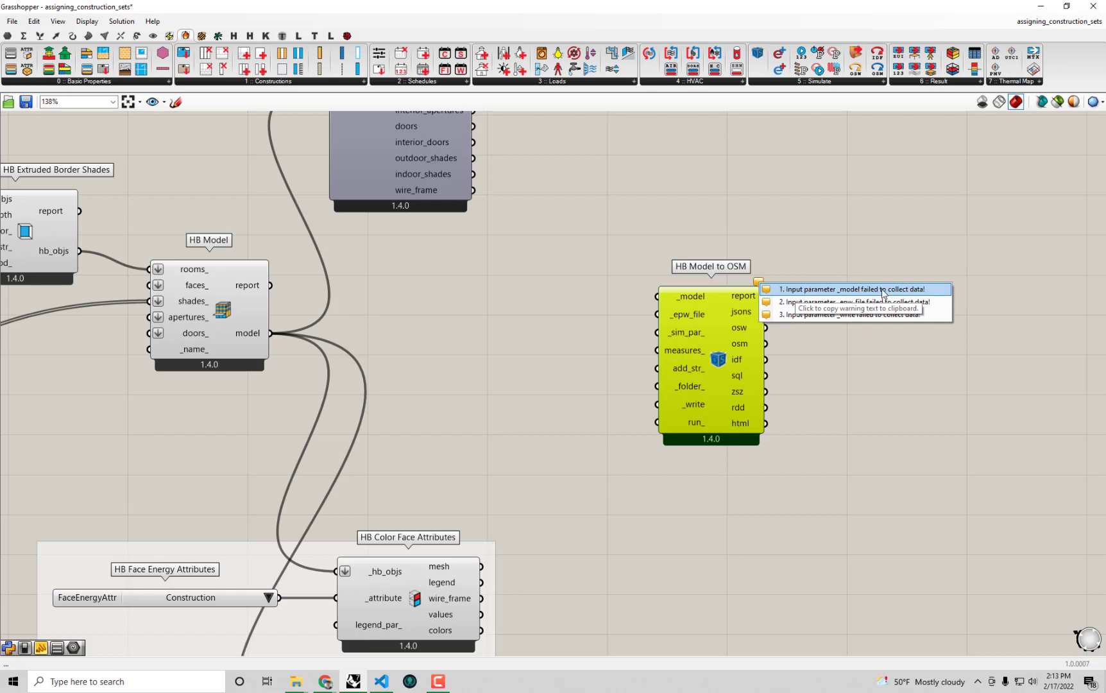
click(851, 269)
drag(731, 311, 708, 312)
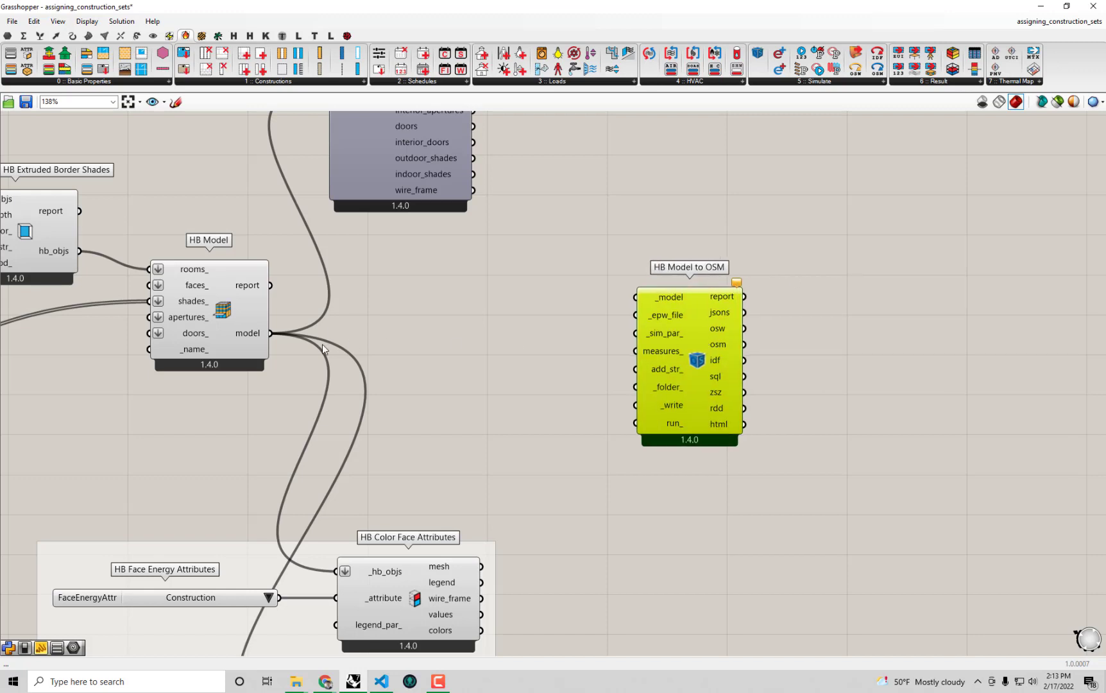
drag(270, 333, 636, 295)
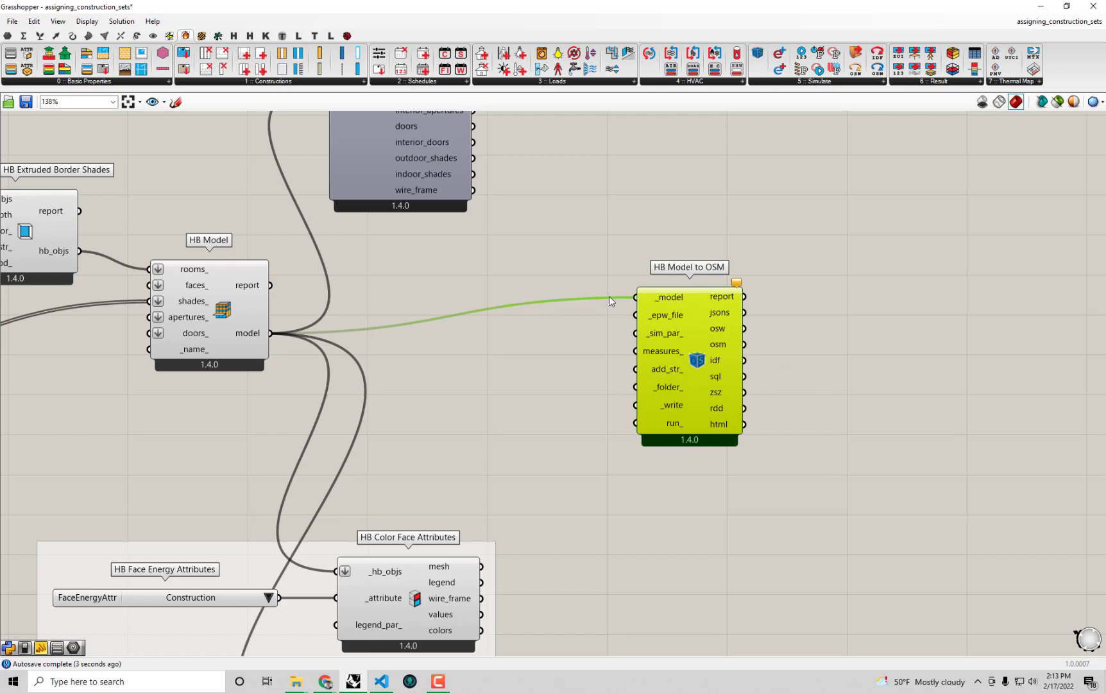
drag(702, 344, 756, 349)
right_drag(756, 350, 659, 305)
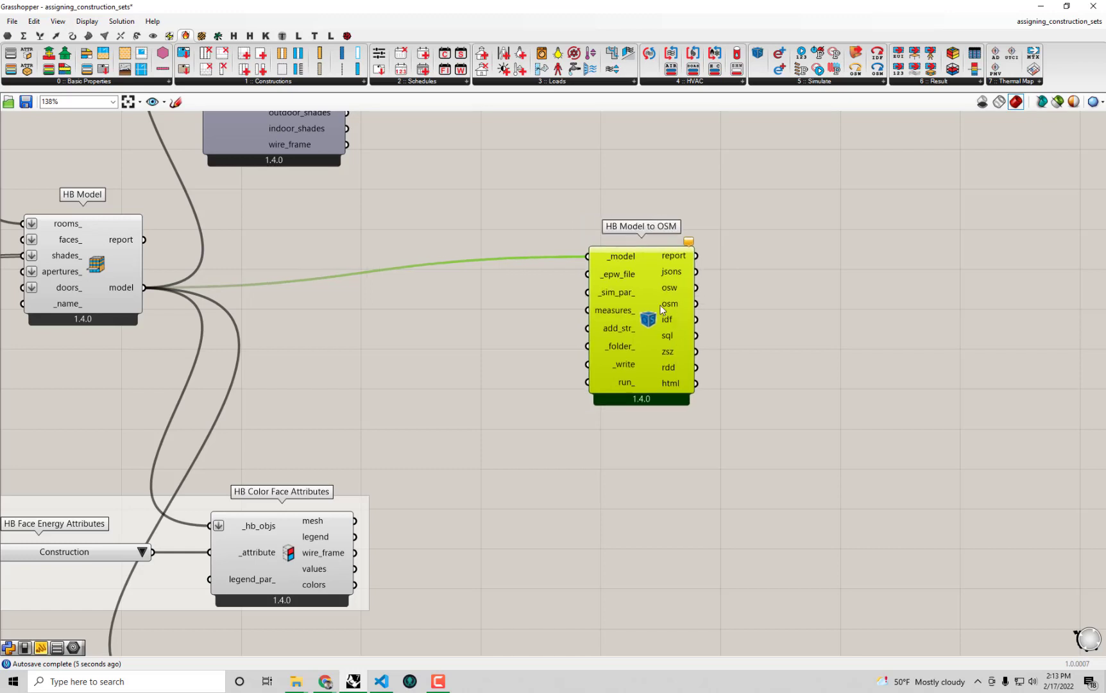
mouse_move(628, 279)
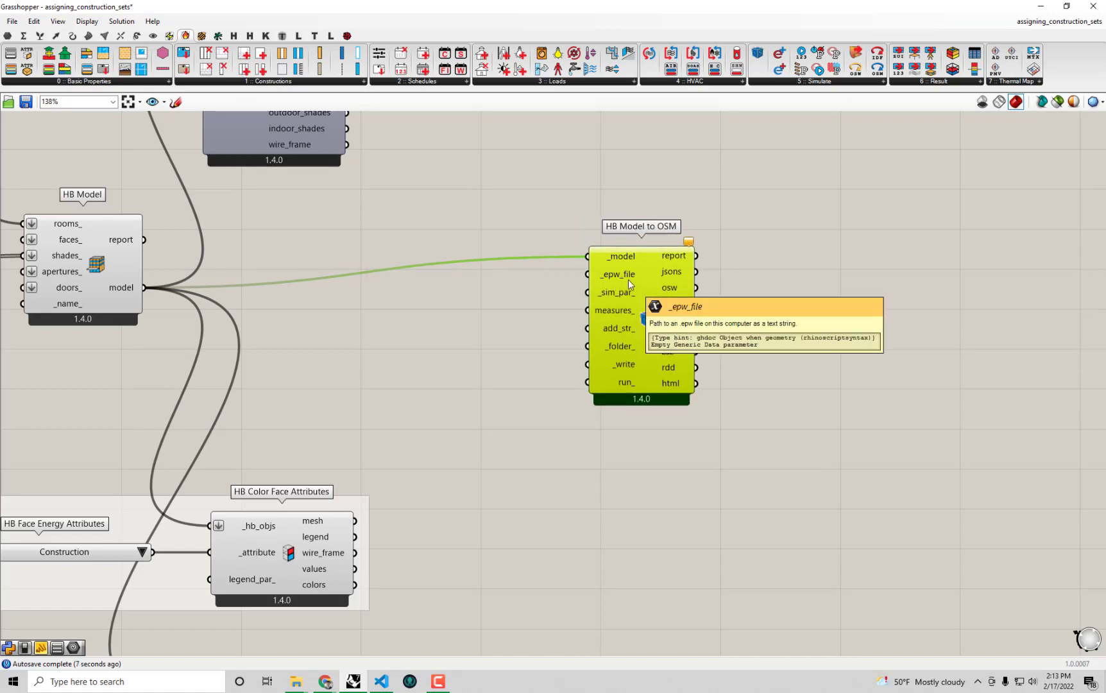
drag(628, 279, 638, 277)
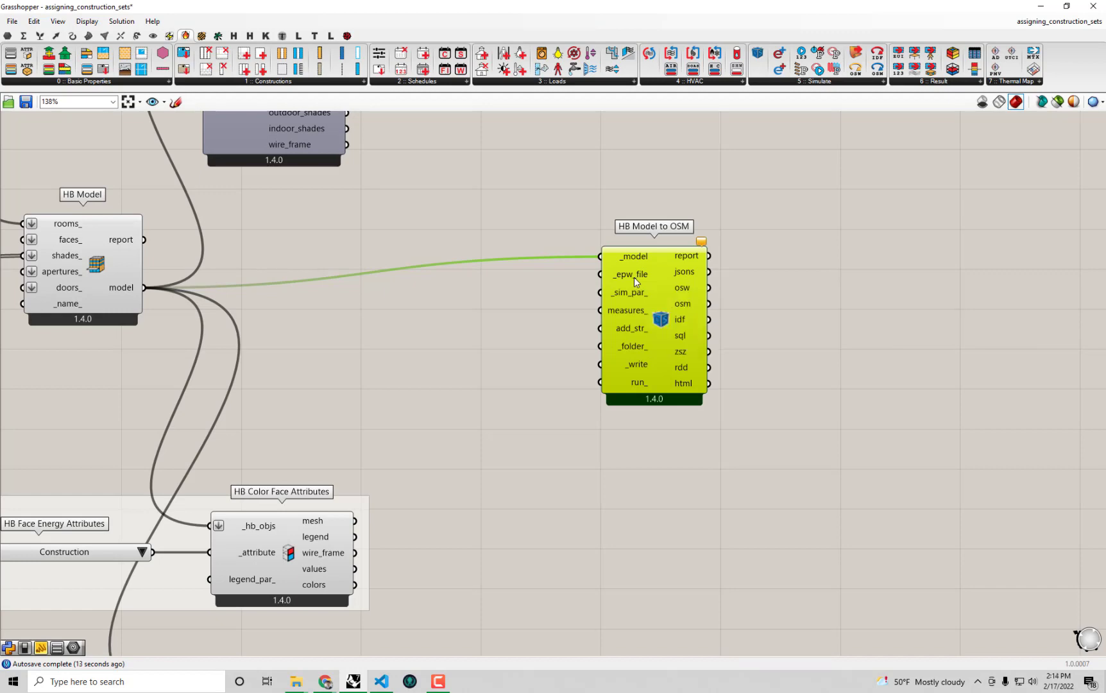
- Reposition the HB Model to OSM component in the free space above the weather download group
scroll(634, 277, down, 2)
drag(644, 267, 719, 269)
scroll(837, 334, down, 1)
right_drag(837, 334, 607, 325)
click(606, 324)
drag(607, 324, 610, 295)
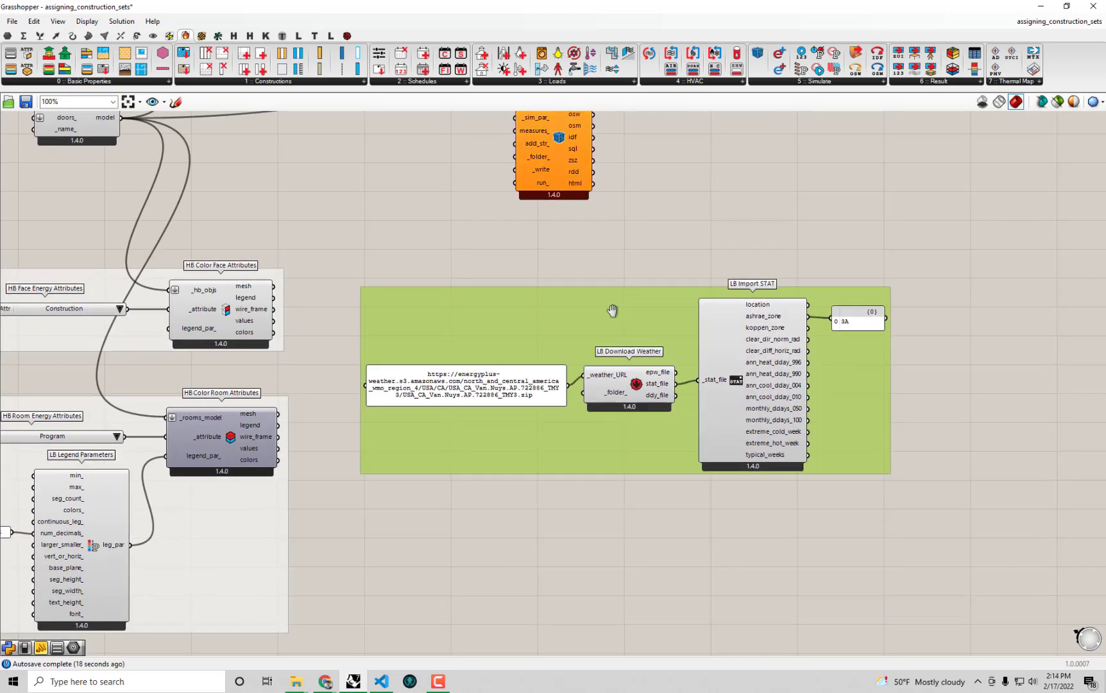
right_drag(561, 157, 574, 217)
drag(573, 217, 621, 225)
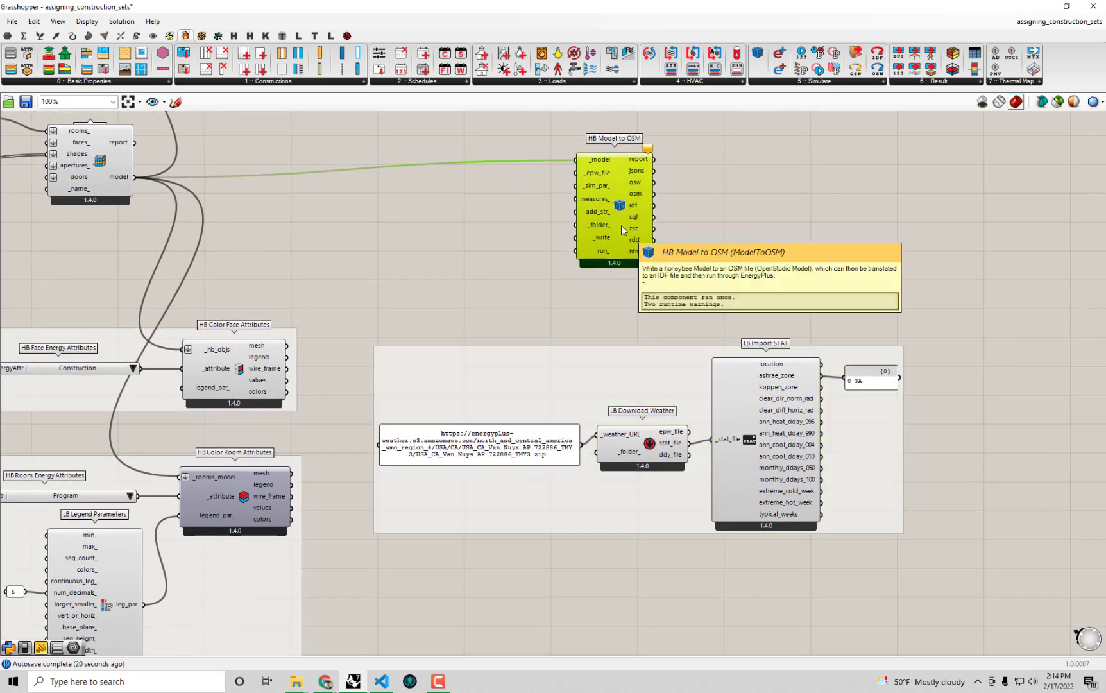
- Examine the ASHRAE climate zone from LB Import STAT and the construction set assigned to HB Room from Solid
scroll(739, 380, up, 1)
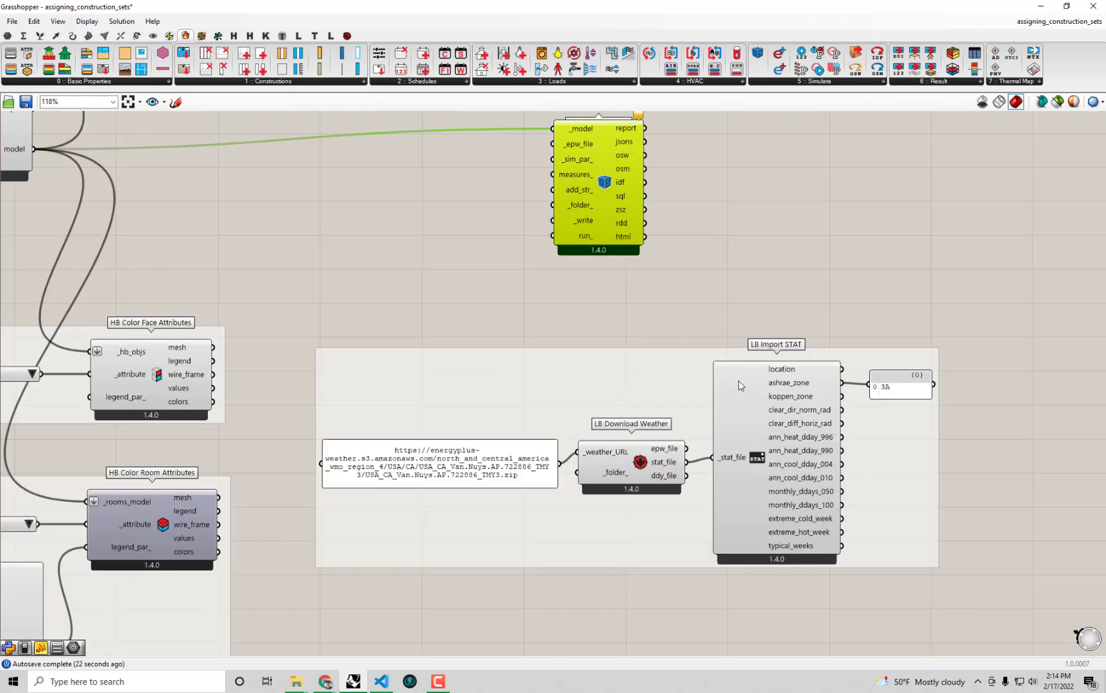
scroll(680, 378, up, 1)
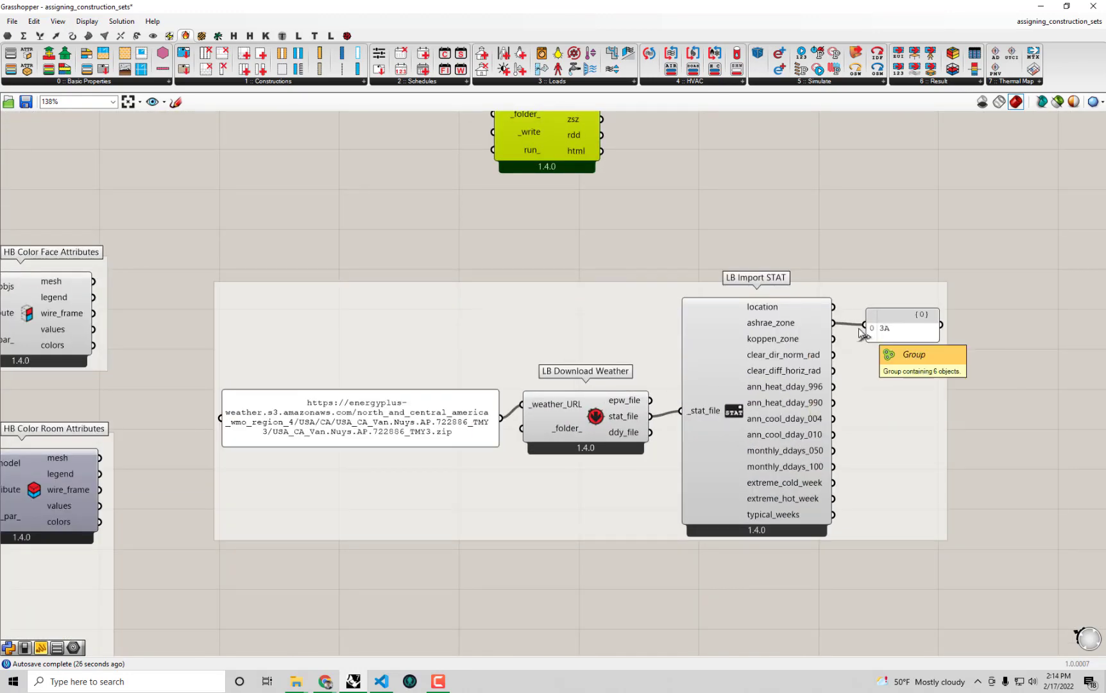
scroll(853, 336, down, 5)
scroll(314, 306, up, 2)
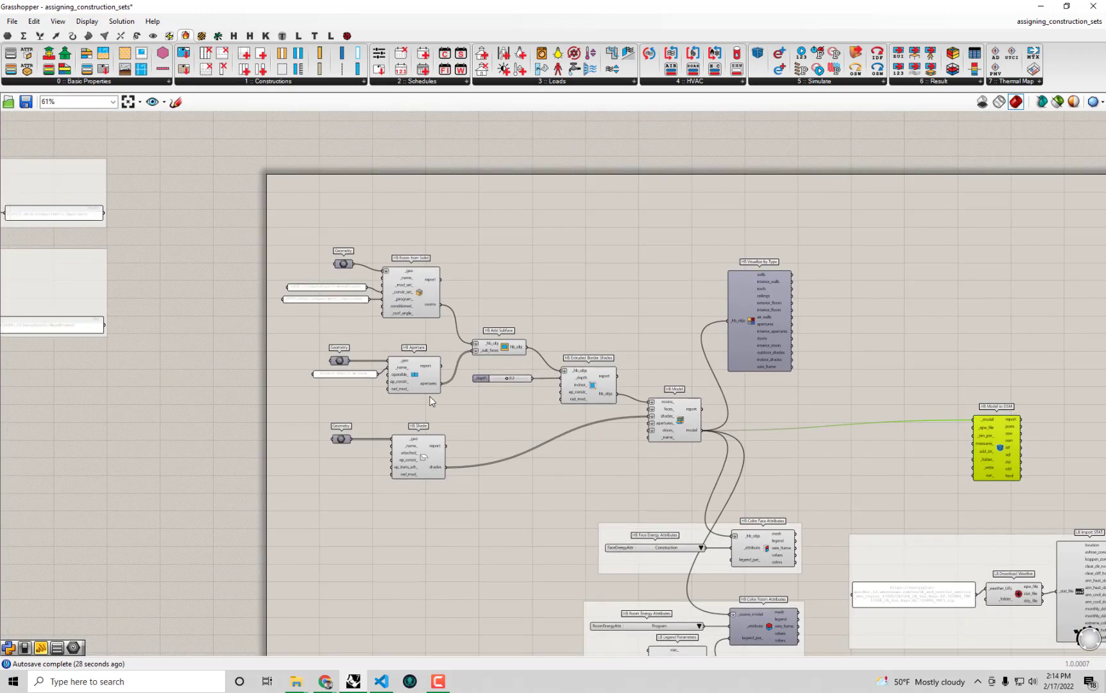
scroll(339, 311, up, 4)
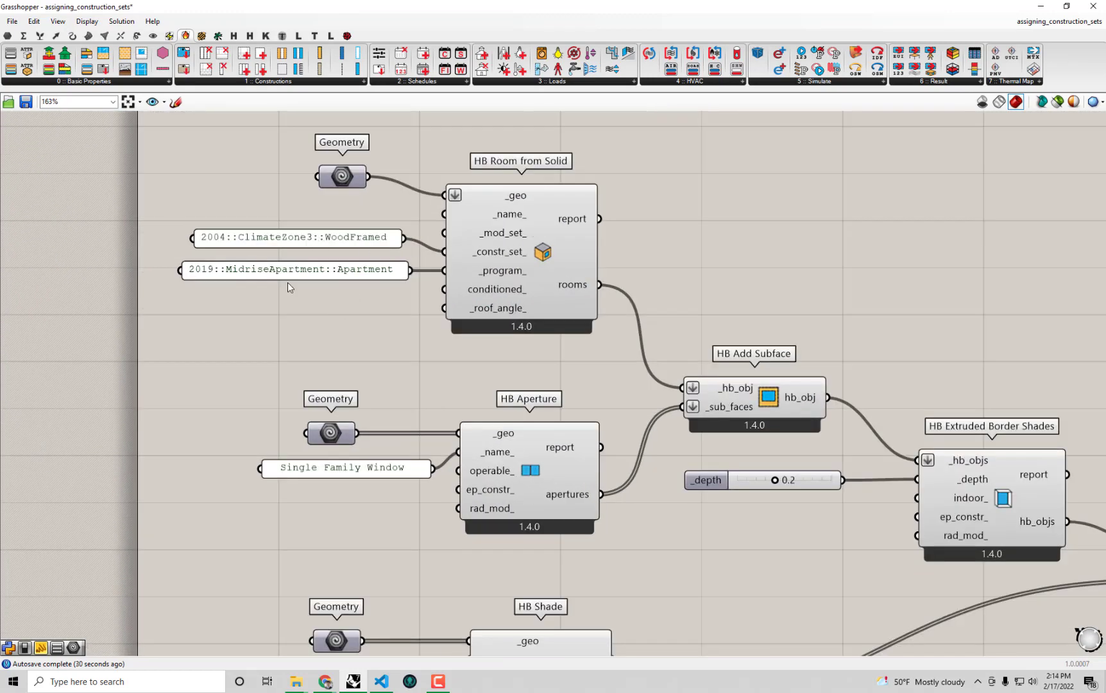
drag(312, 240, 313, 226)
scroll(312, 241, down, 4)
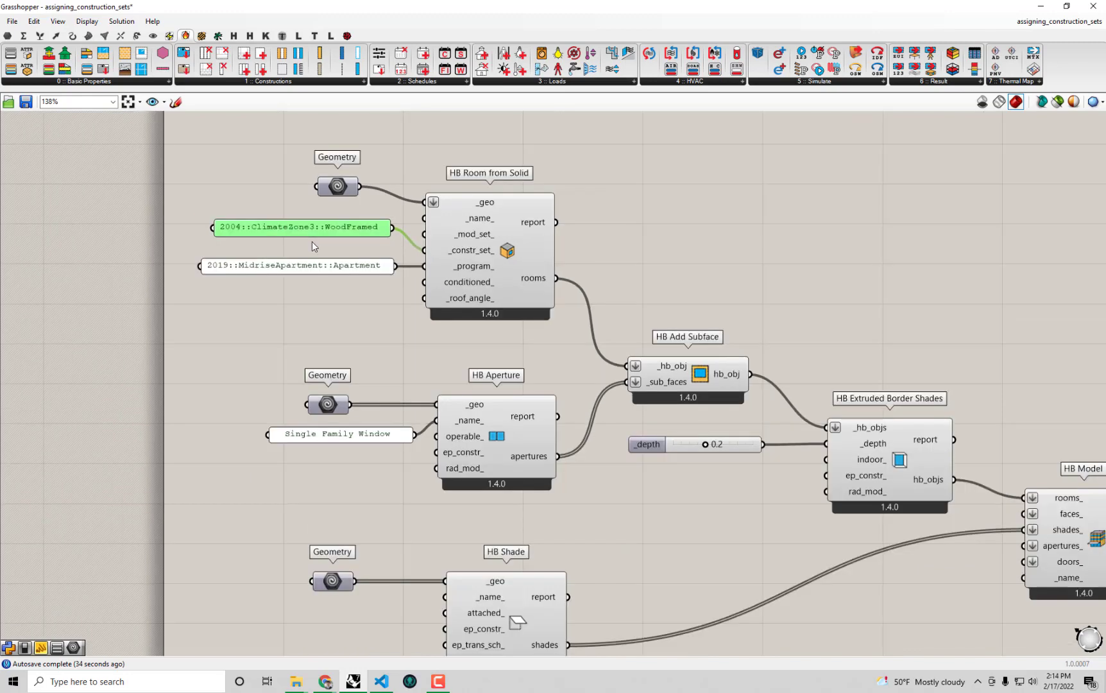
scroll(366, 268, up, 2)
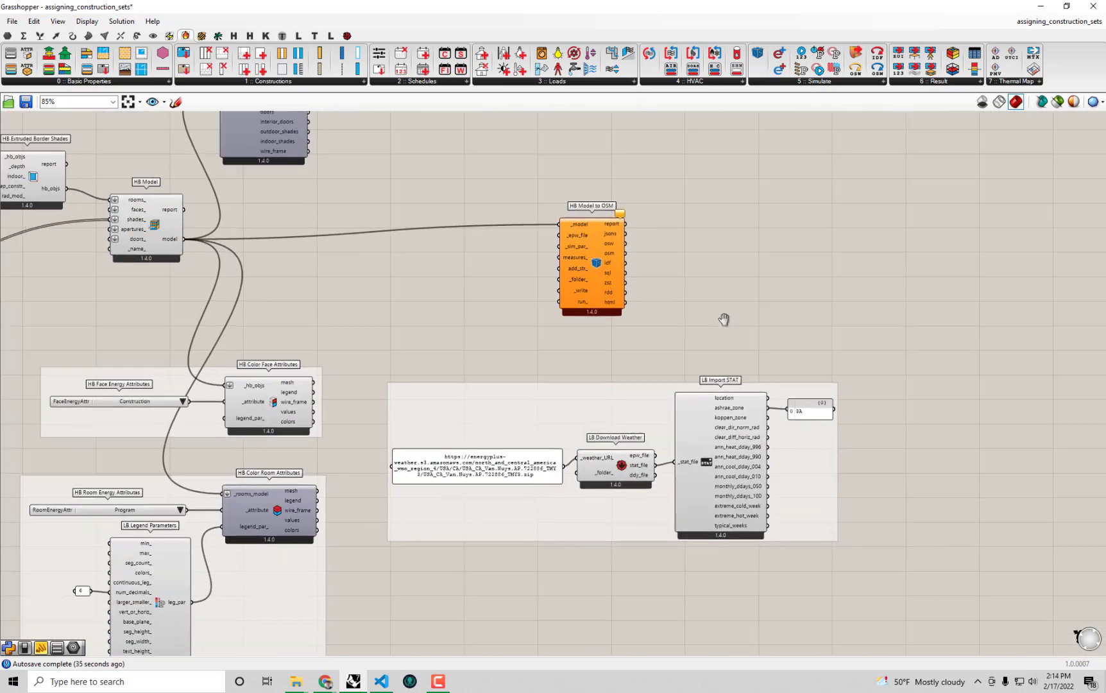
- Delete the LB Import STAT component together with its attached ashrae_zone panel
click(600, 486)
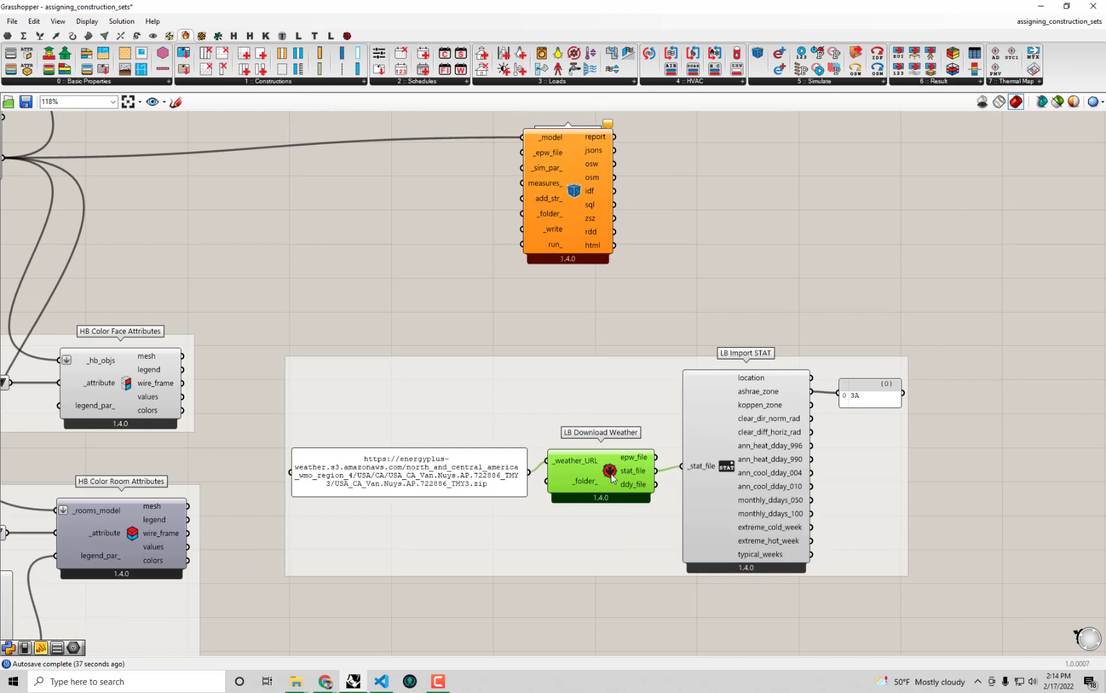
drag(966, 480, 750, 353)
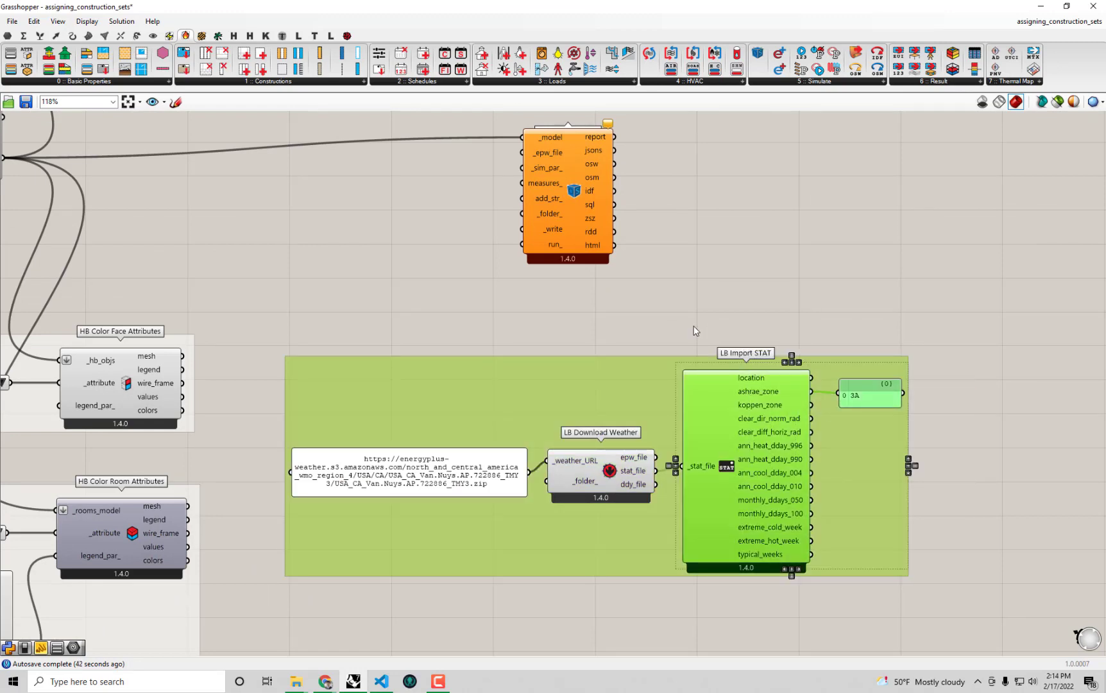
key(Delete)
- Move the weather URL panel and LB Download Weather up beside the inputs of HB Model to OSM
right_drag(603, 473, 693, 505)
drag(784, 555, 380, 431)
drag(494, 494, 317, 257)
click(535, 331)
right_drag(535, 331, 593, 351)
drag(557, 277, 558, 278)
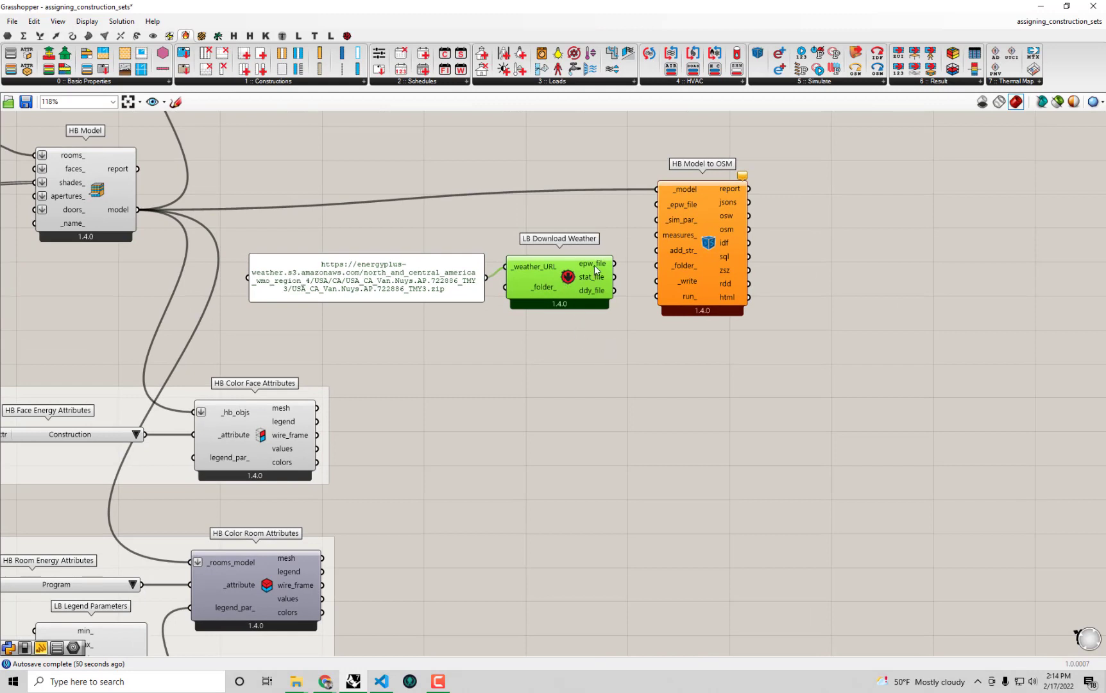
- Connect the epw_file output of LB Download Weather to the _epw_file input of HB Model to OSM
mouse_move(596, 271)
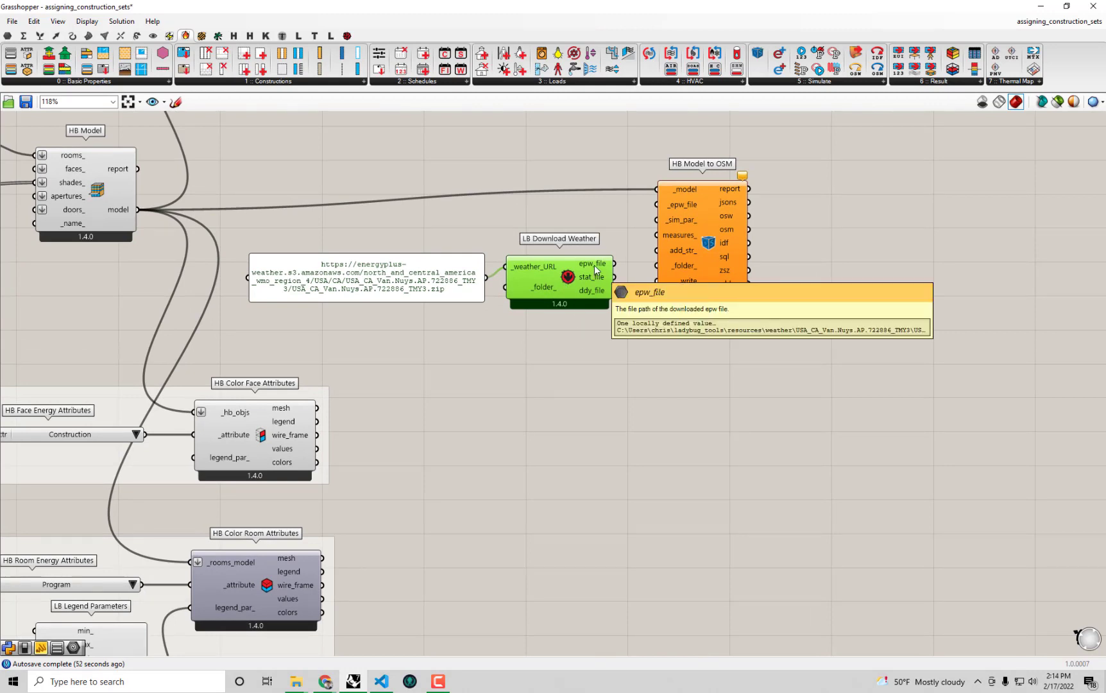
scroll(595, 270, up, 2)
drag(616, 263, 667, 194)
drag(734, 250, 780, 256)
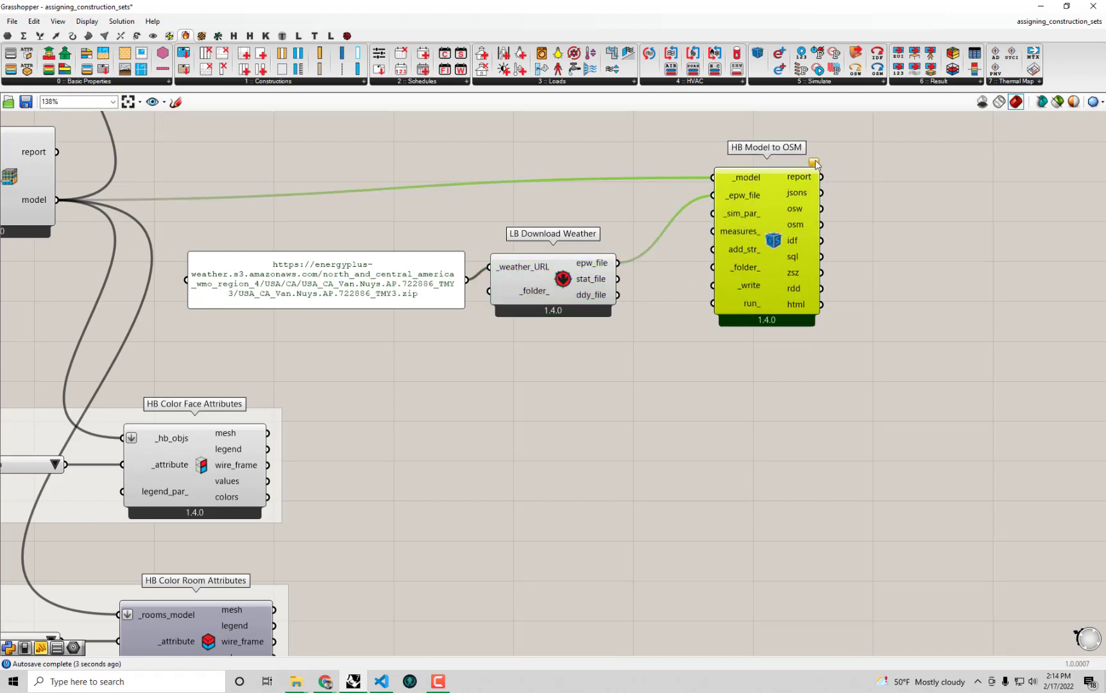
- Add a Boolean Toggle below LB Download Weather and connect it to the _write input of HB Model to OSM
mouse_move(816, 164)
mouse_move(748, 286)
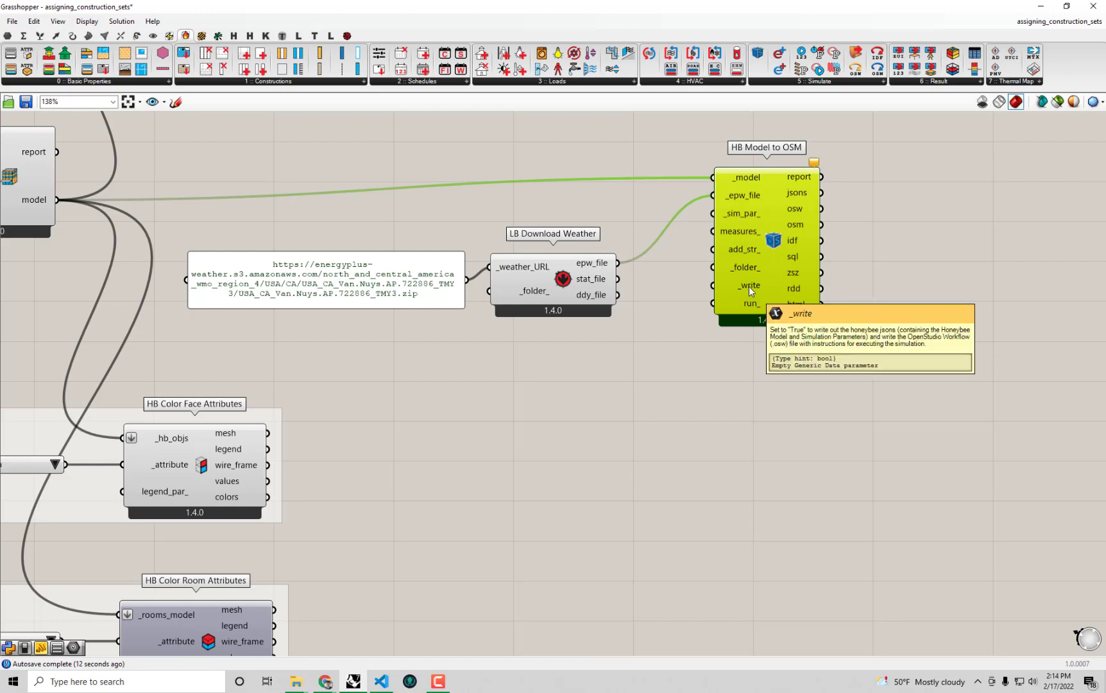
double_click(557, 376)
text(bool)
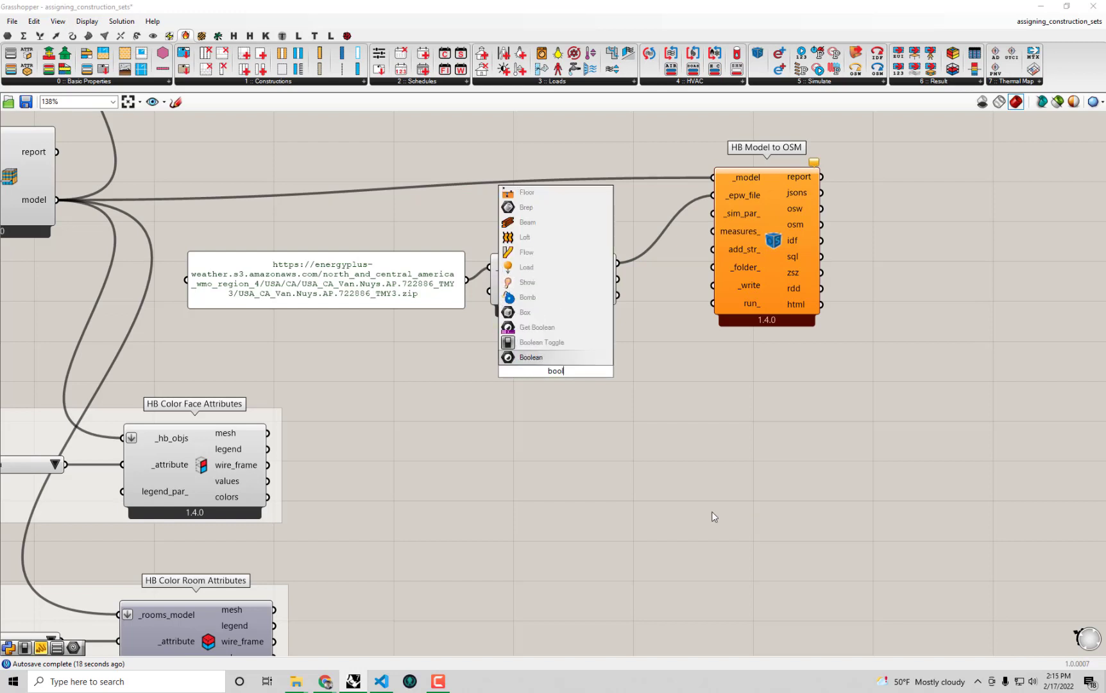
click(541, 342)
drag(537, 373, 757, 302)
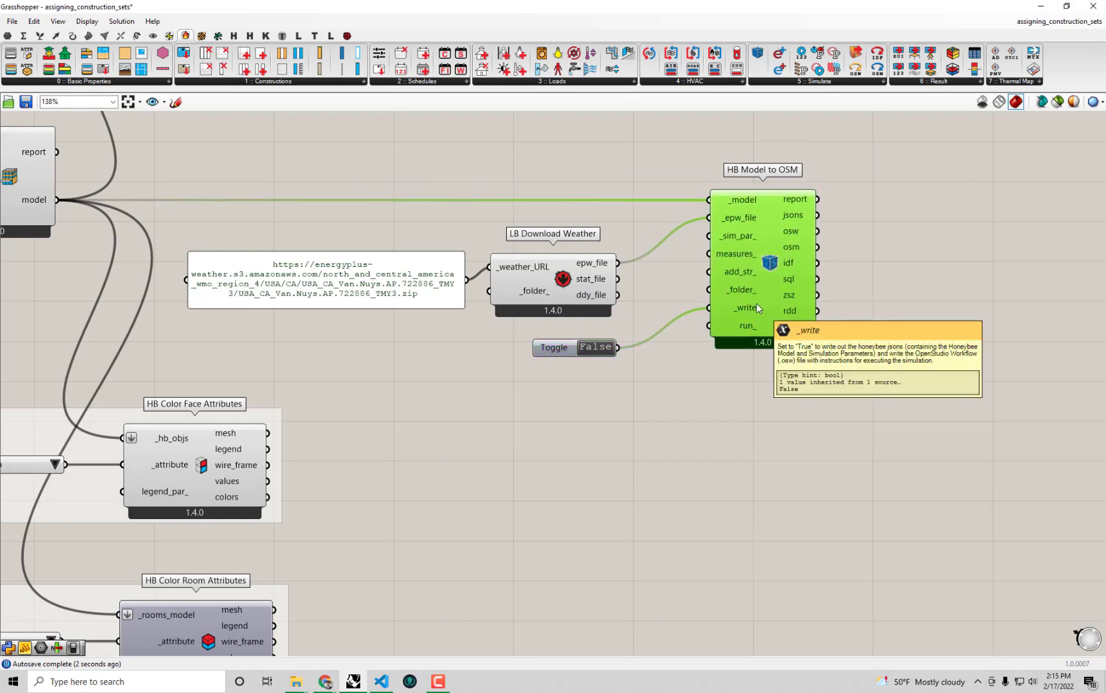
- Set the Boolean Toggle feeding the _write input to True
click(711, 380)
right_drag(710, 380, 653, 391)
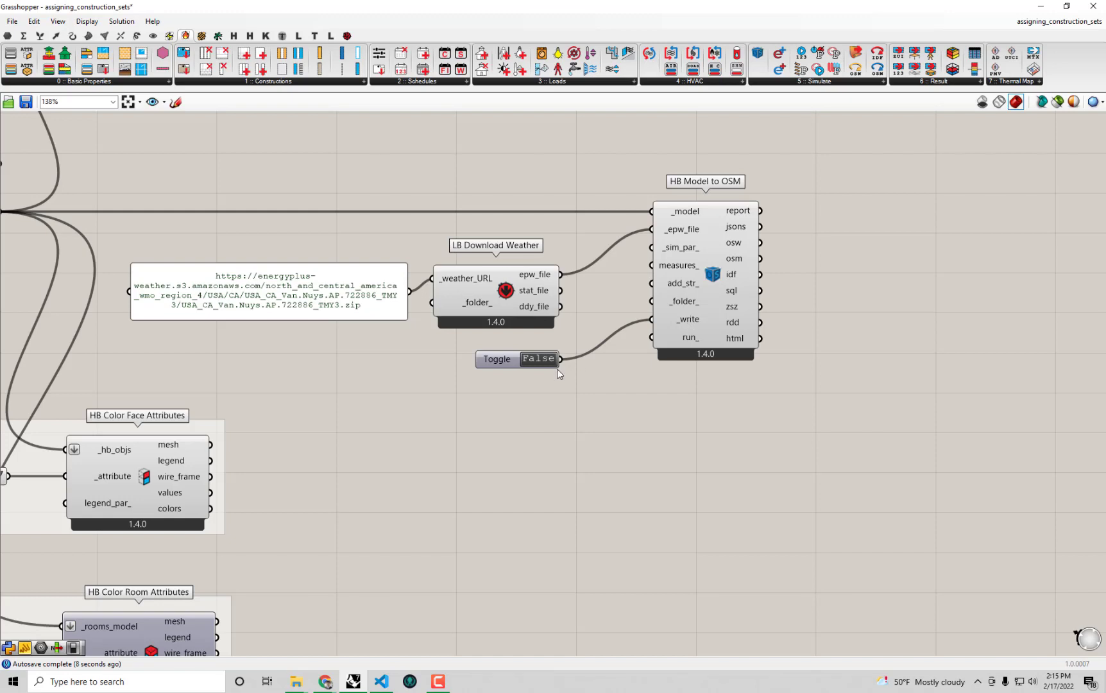
right_drag(572, 433, 570, 433)
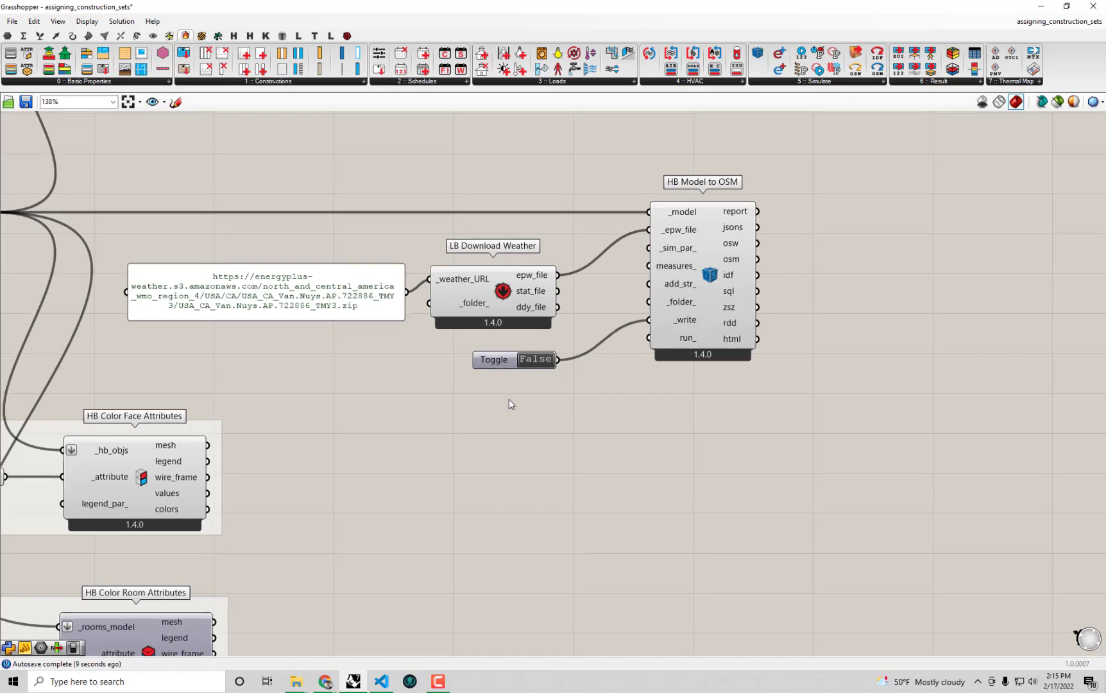
double_click(535, 361)
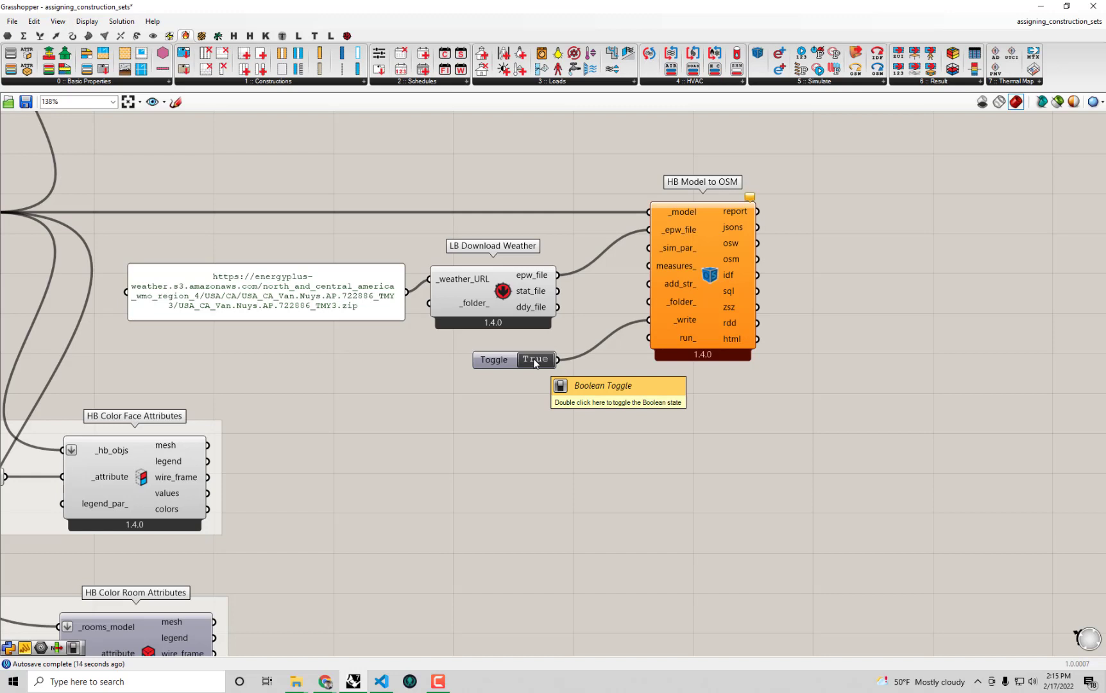
- Read the warning on HB Model to OSM and check the weather URL panel it relates to
right_drag(770, 263, 751, 267)
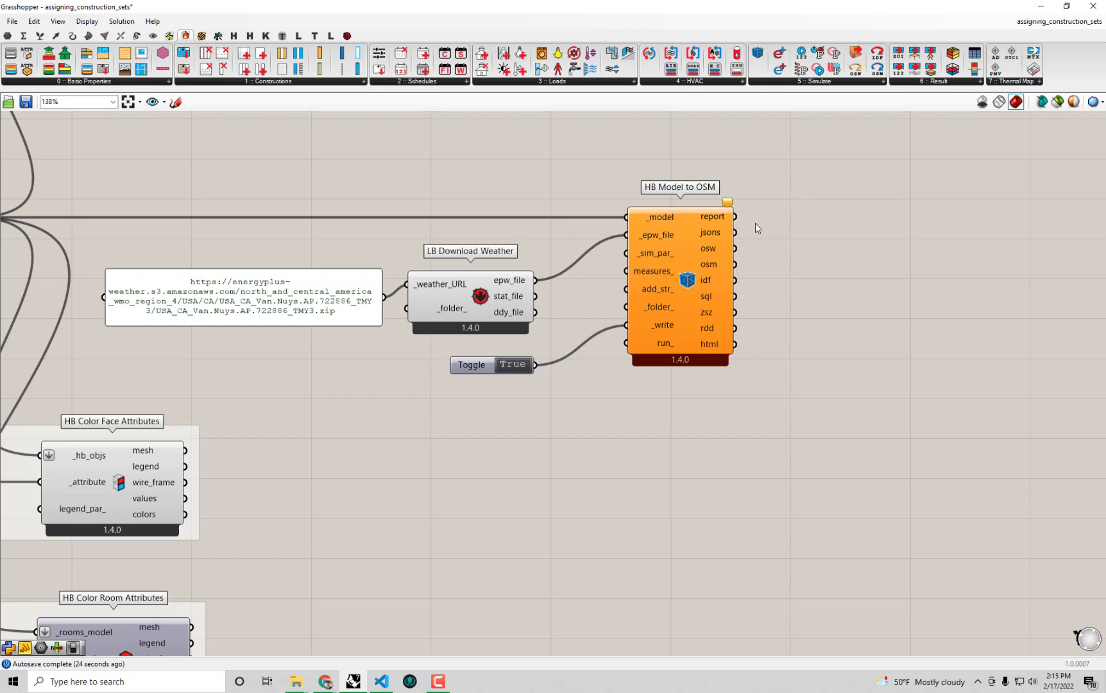
click(727, 202)
drag(324, 292, 326, 288)
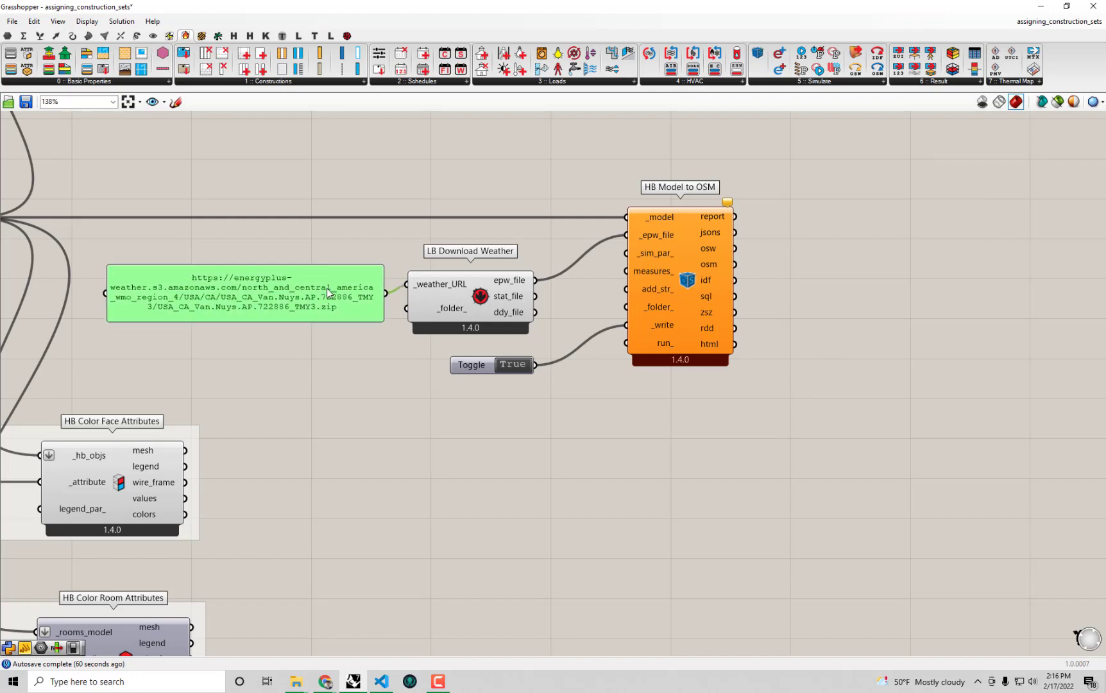
click(448, 434)
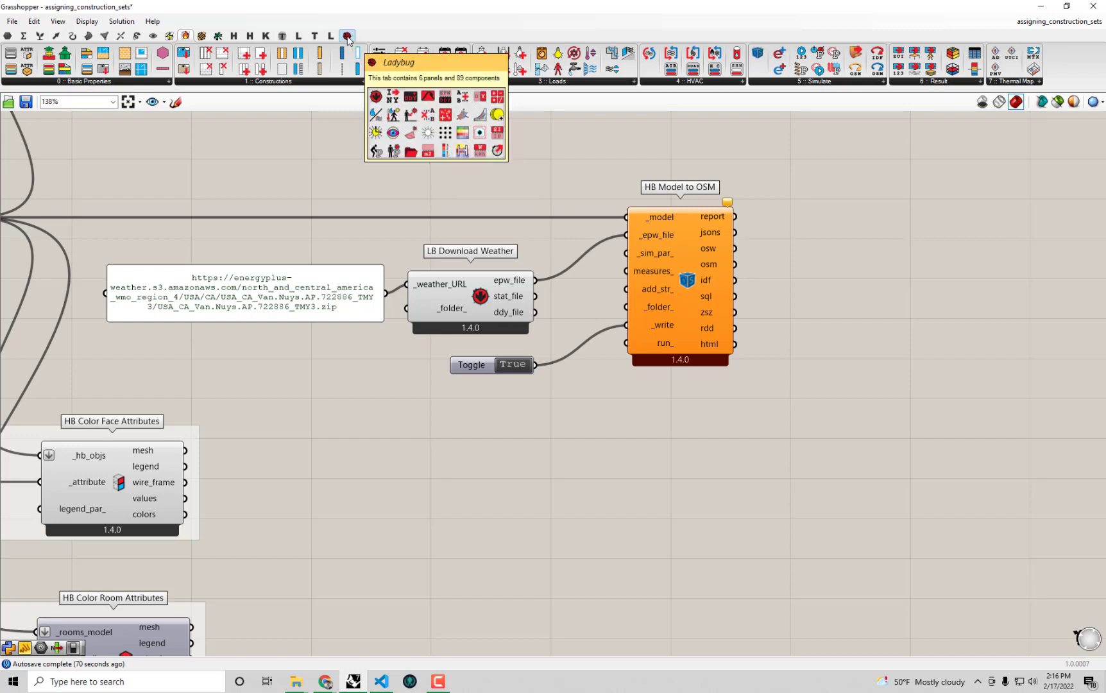
- Place an LB EPWmap component on the canvas below HB Model to OSM
mouse_move(644, 241)
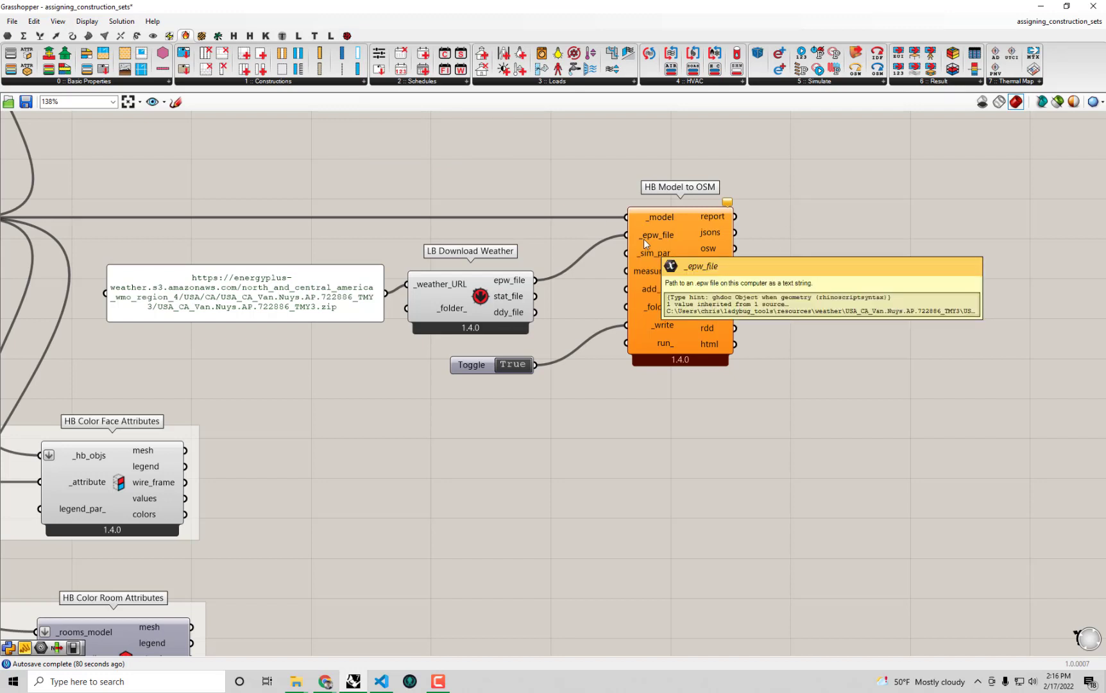
mouse_move(727, 204)
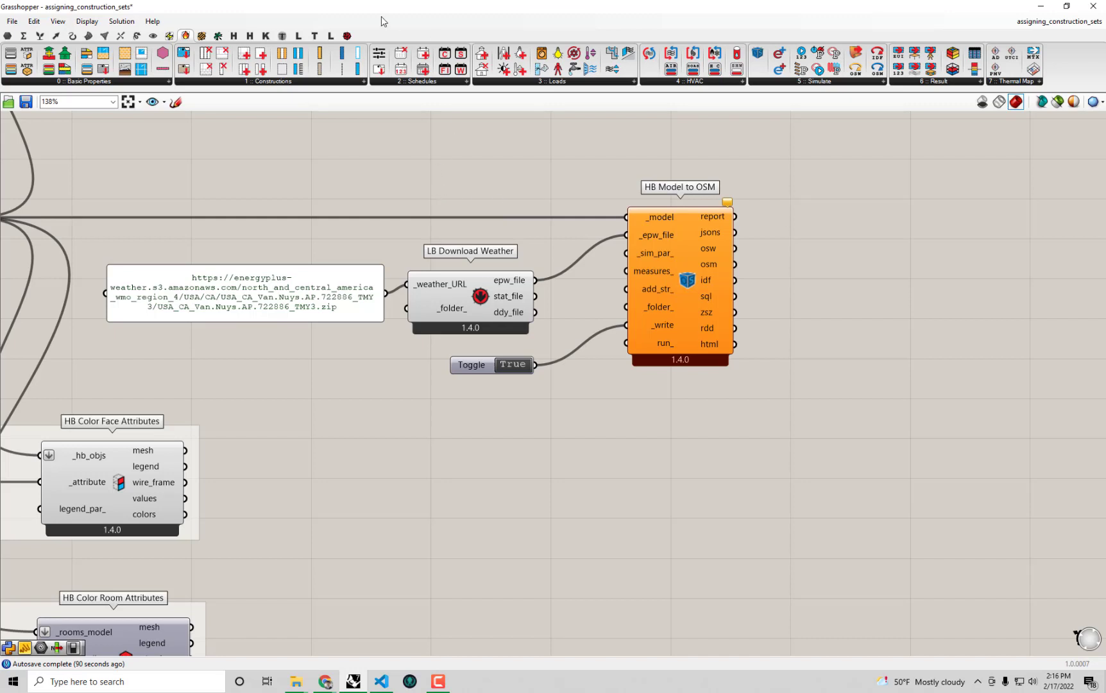
click(347, 35)
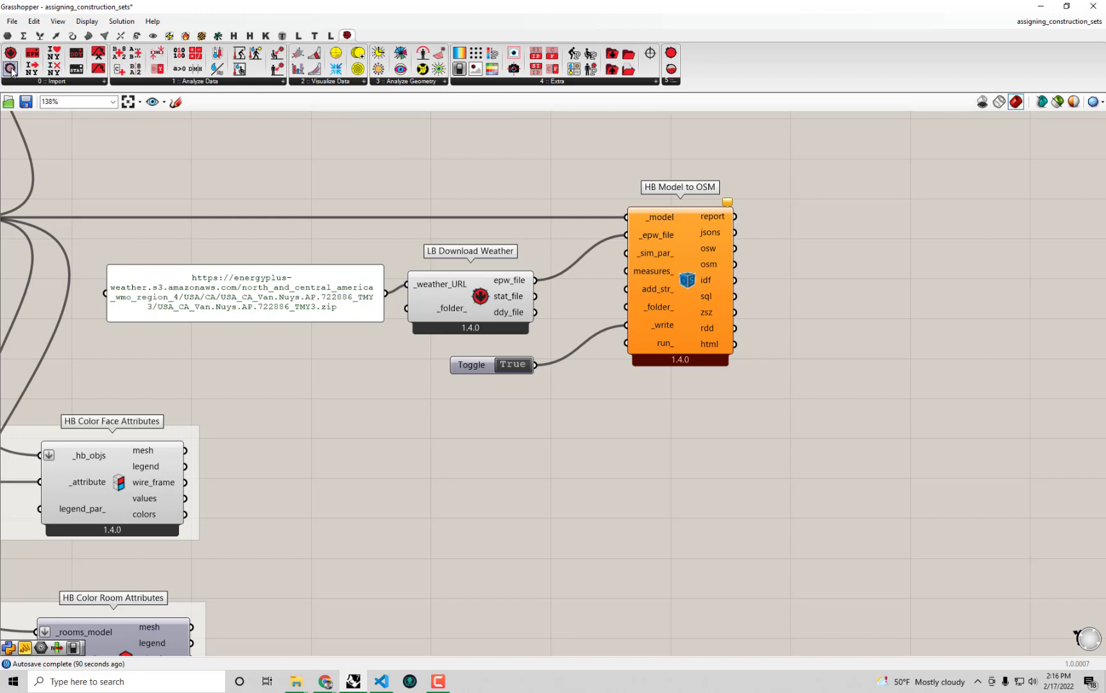
drag(12, 69, 685, 498)
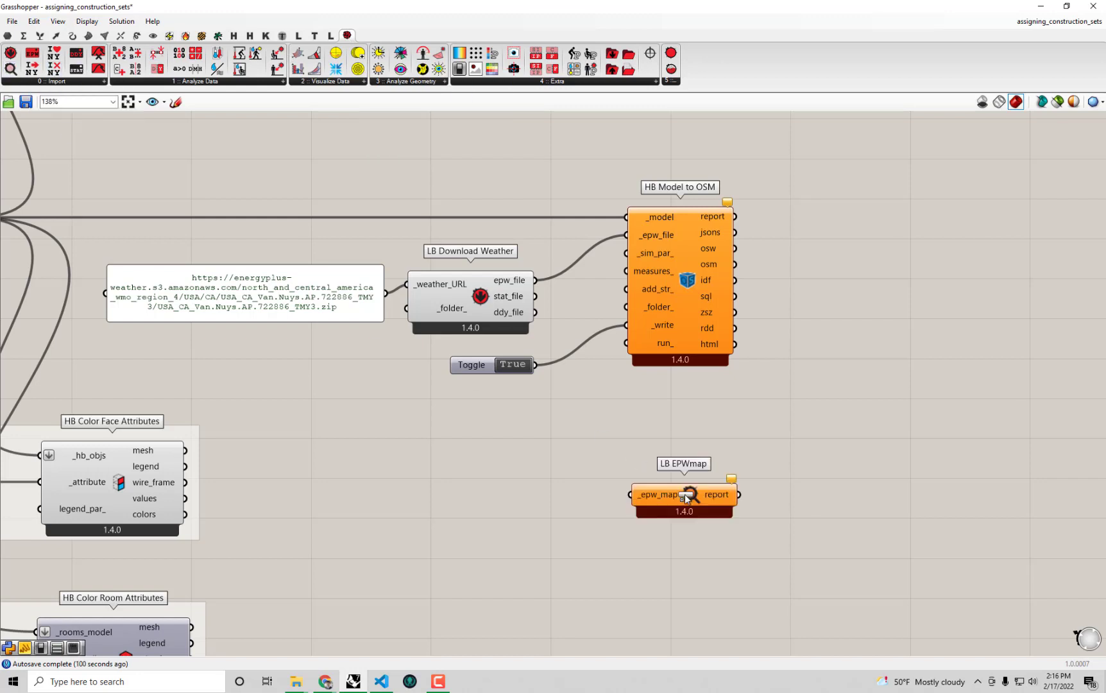
- Add a Button connected to the _epw_map input of LB EPWmap and trigger it to open the weather map
double_click(550, 510)
text(butt)
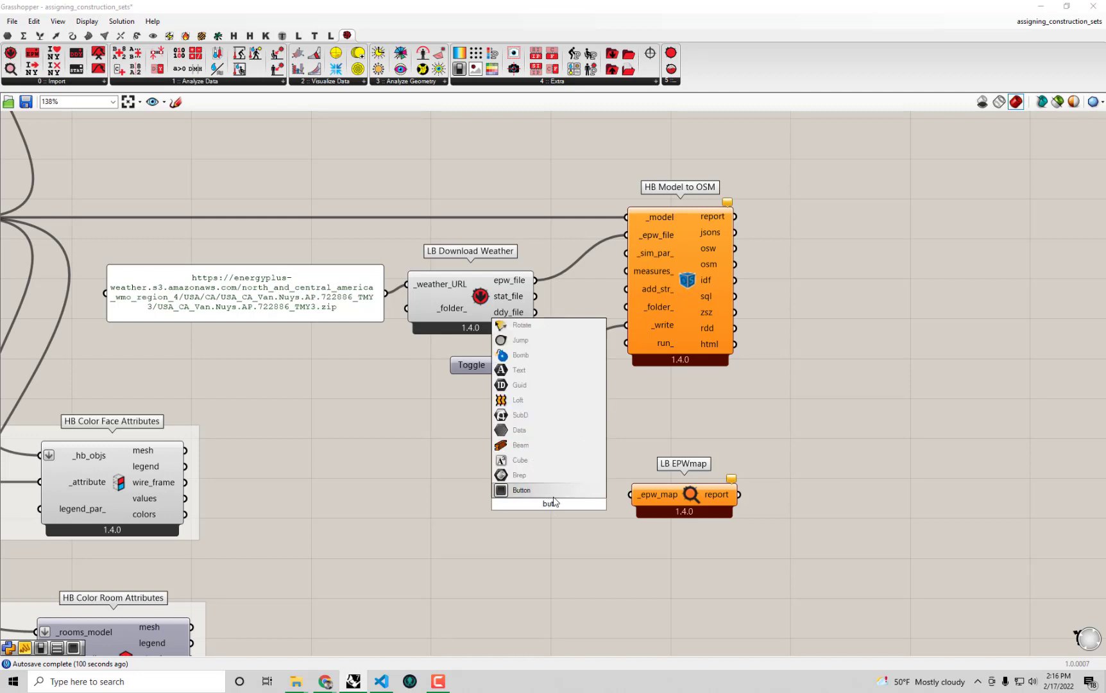
key(Return)
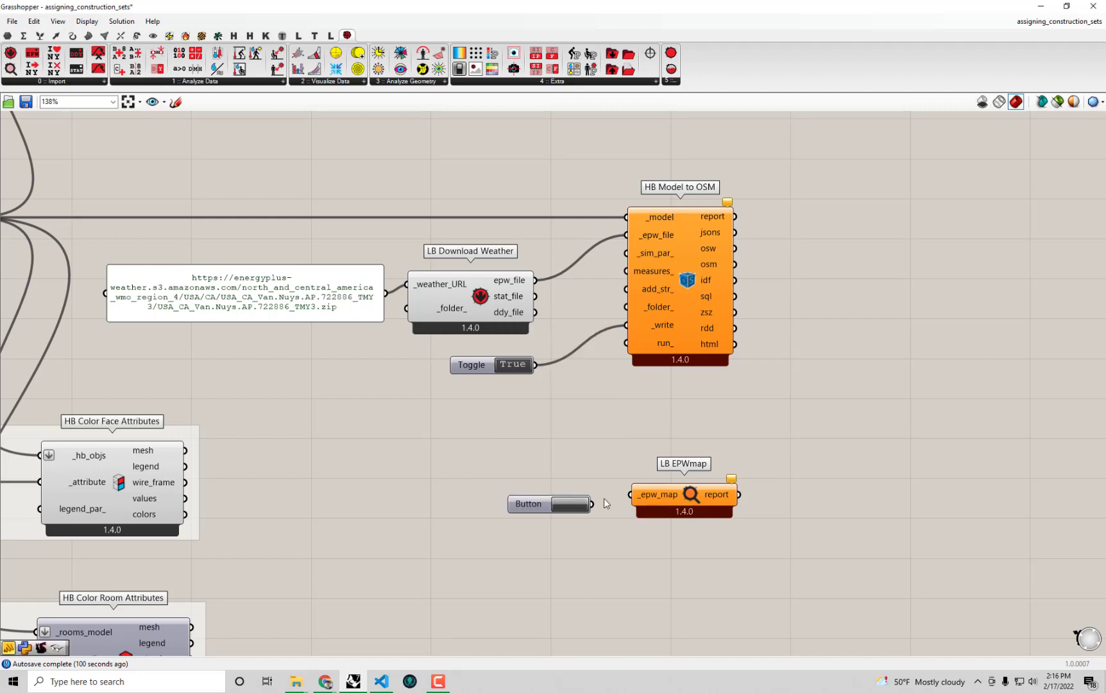
drag(592, 505, 667, 503)
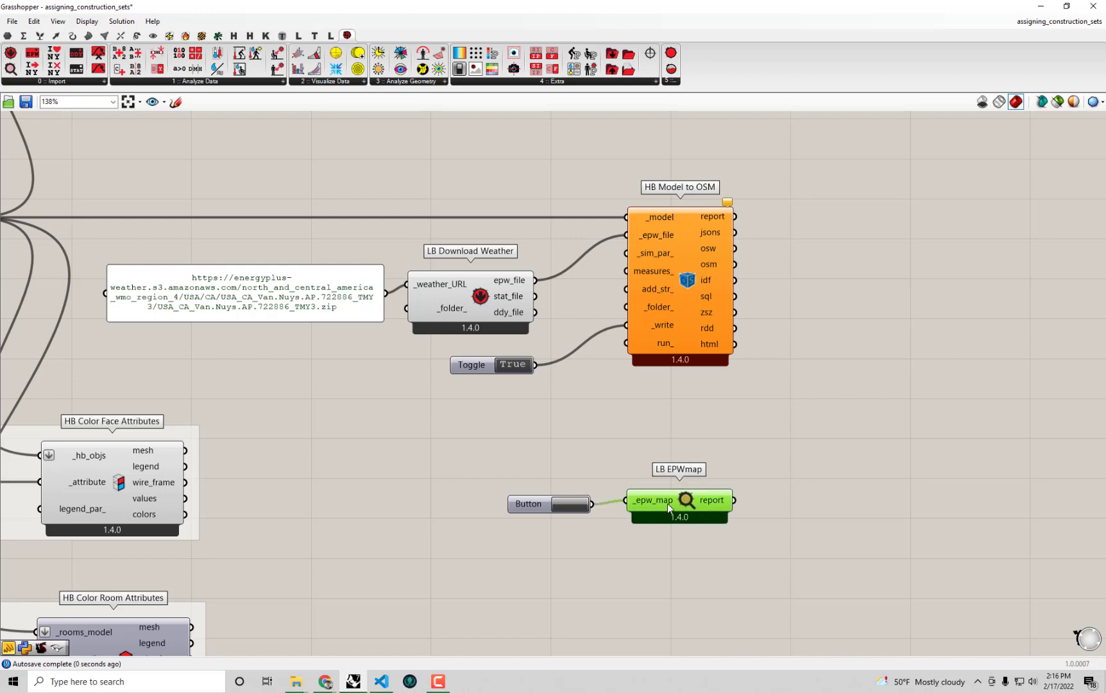
click(578, 508)
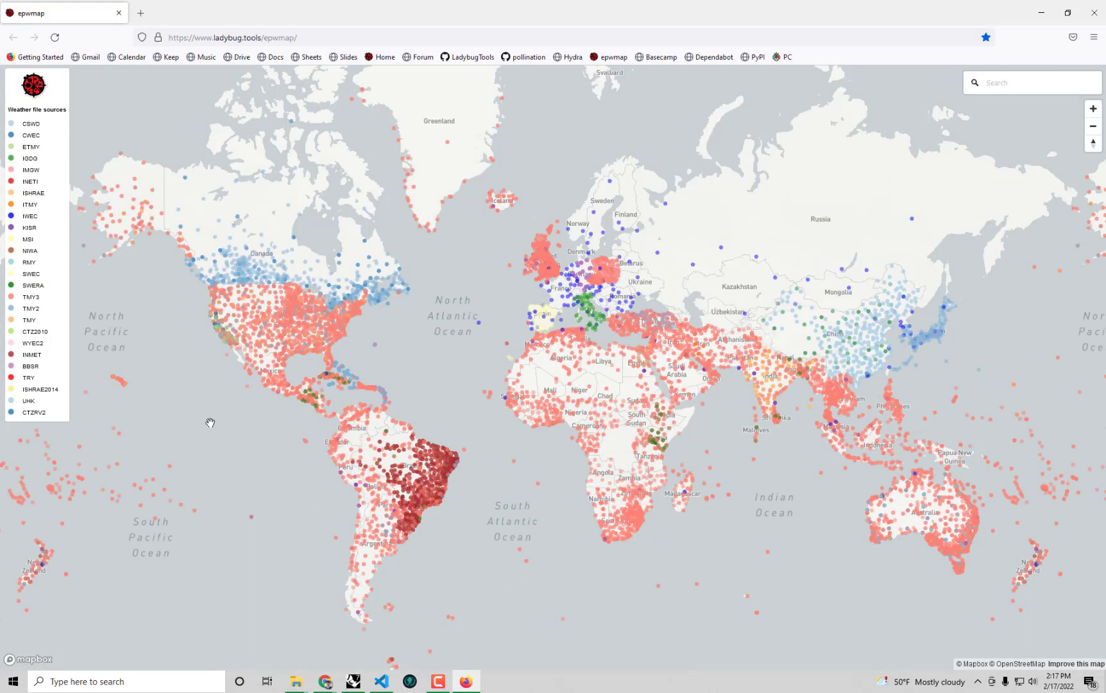
- Search the weather map for Burbank and go to Burbank, California, United States
click(1023, 79)
text(Burbank)
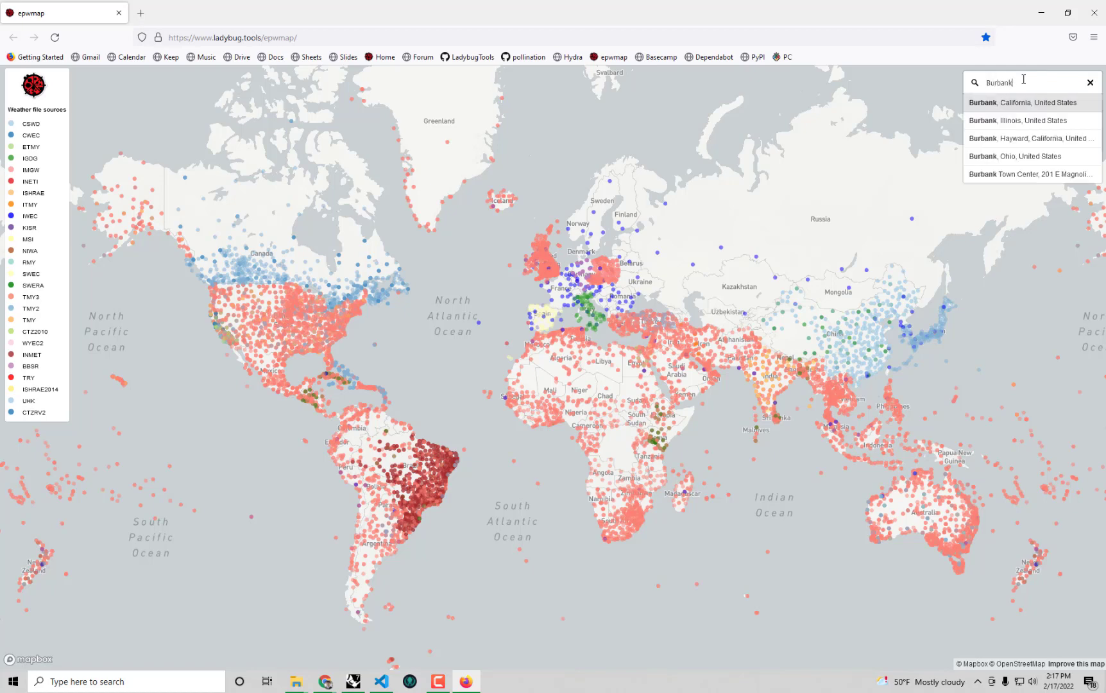
click(1024, 104)
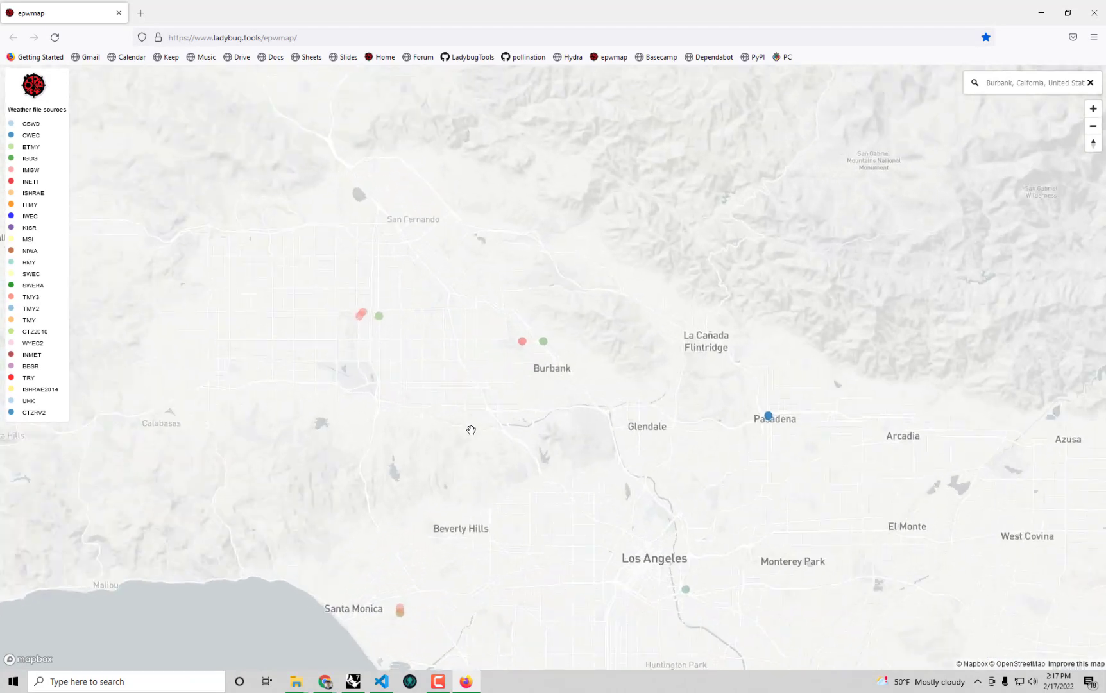
- Check the Van Nuys Airport TMY3 station, then open the Burbank-Hope AP 722880 TMY3 station and copy its weather file link
click(223, 272)
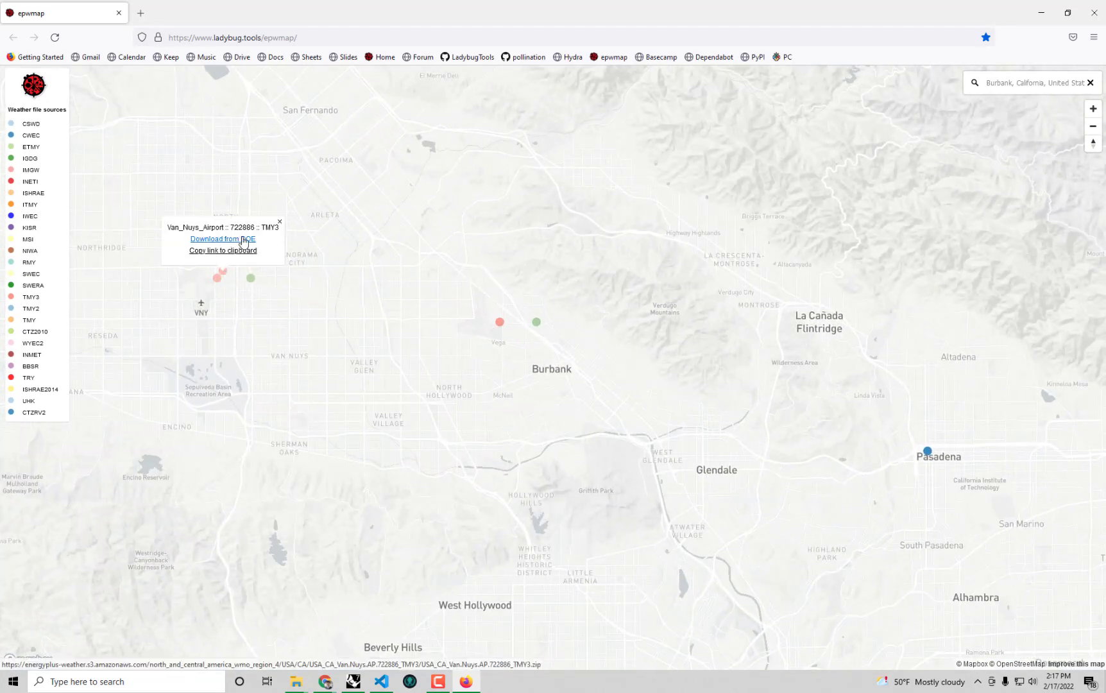
click(413, 344)
click(500, 323)
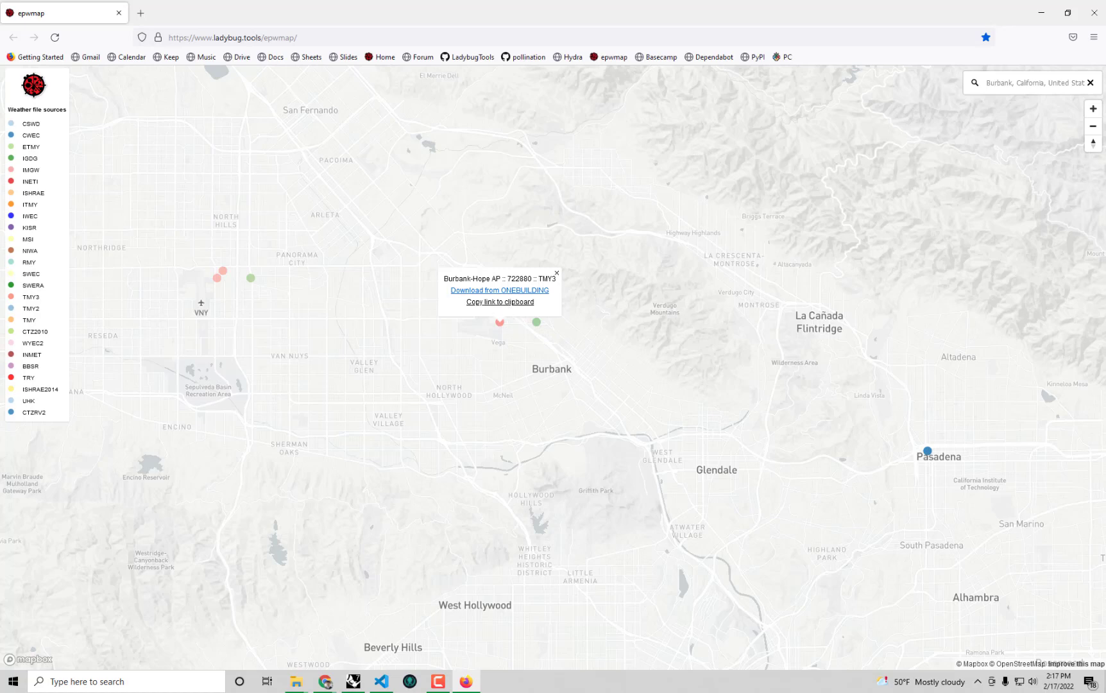
- Return to Grasshopper and delete the LB EPWmap component together with its Button
click(1042, 12)
scroll(551, 399, down, 2)
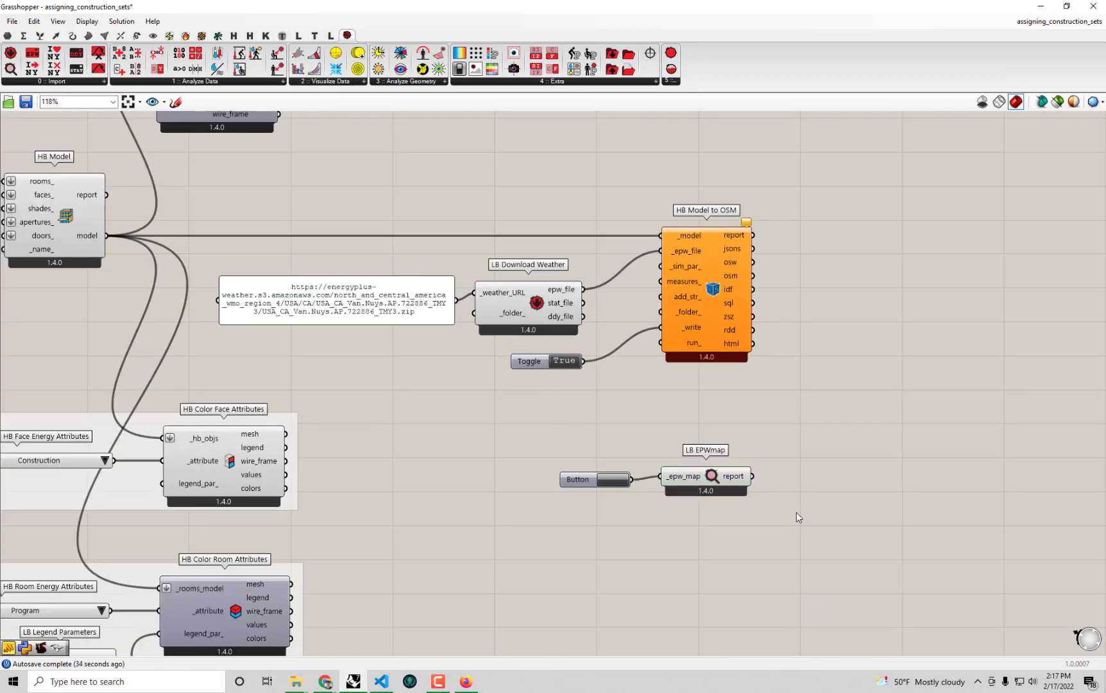
drag(698, 478, 703, 478)
drag(807, 506, 519, 441)
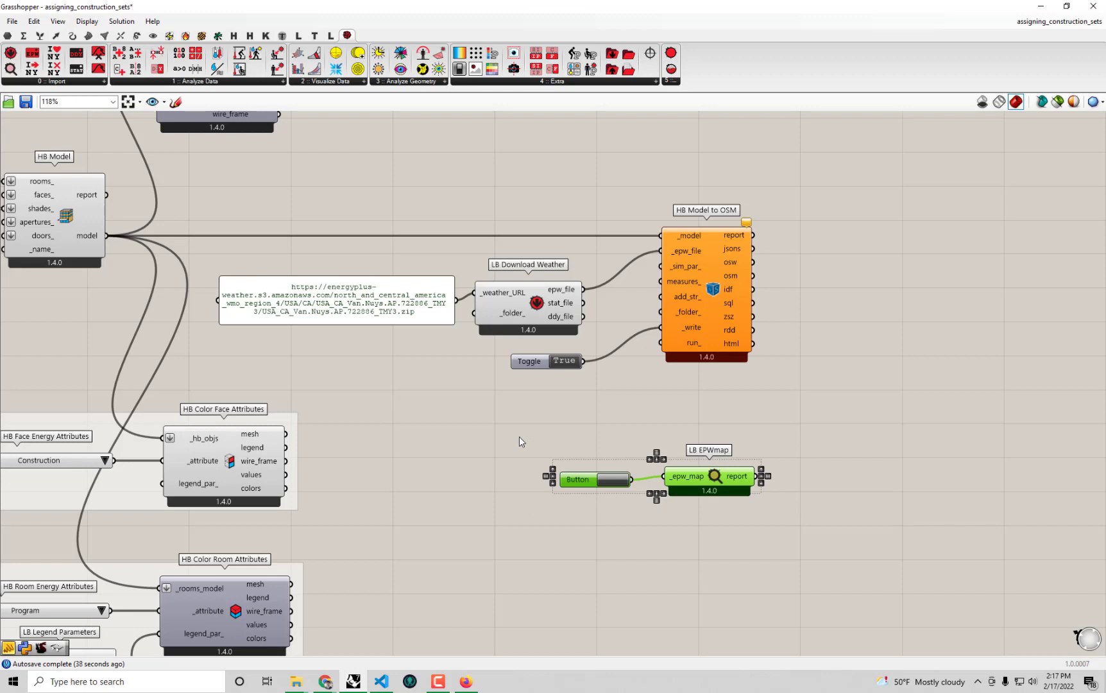
key(Delete)
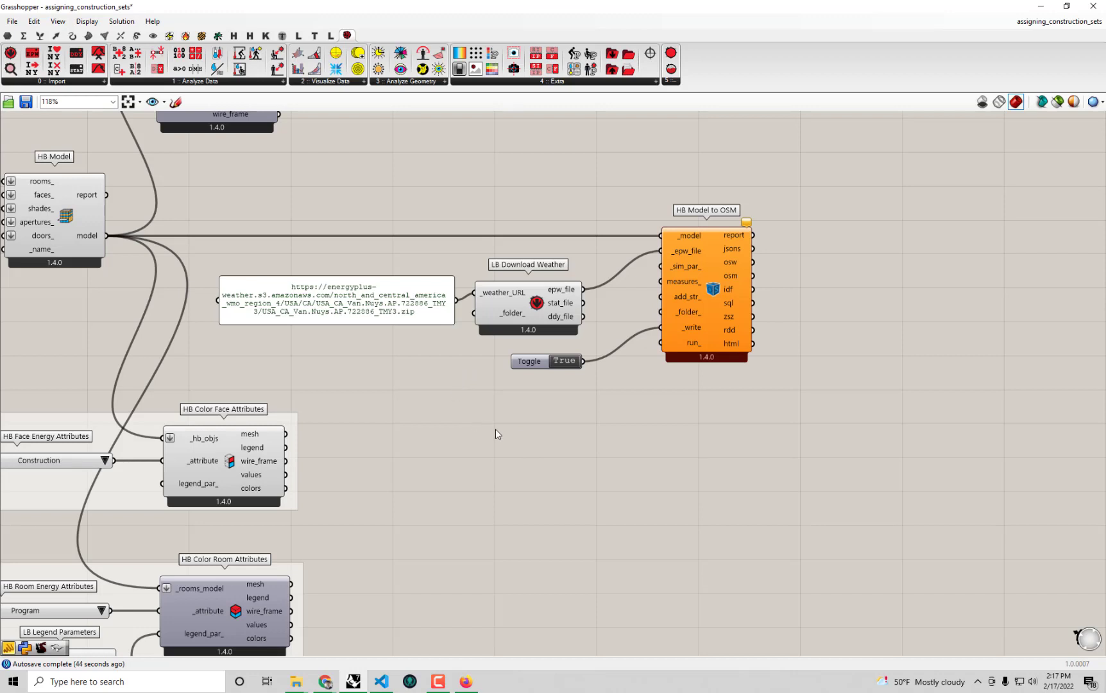
double_click(523, 441)
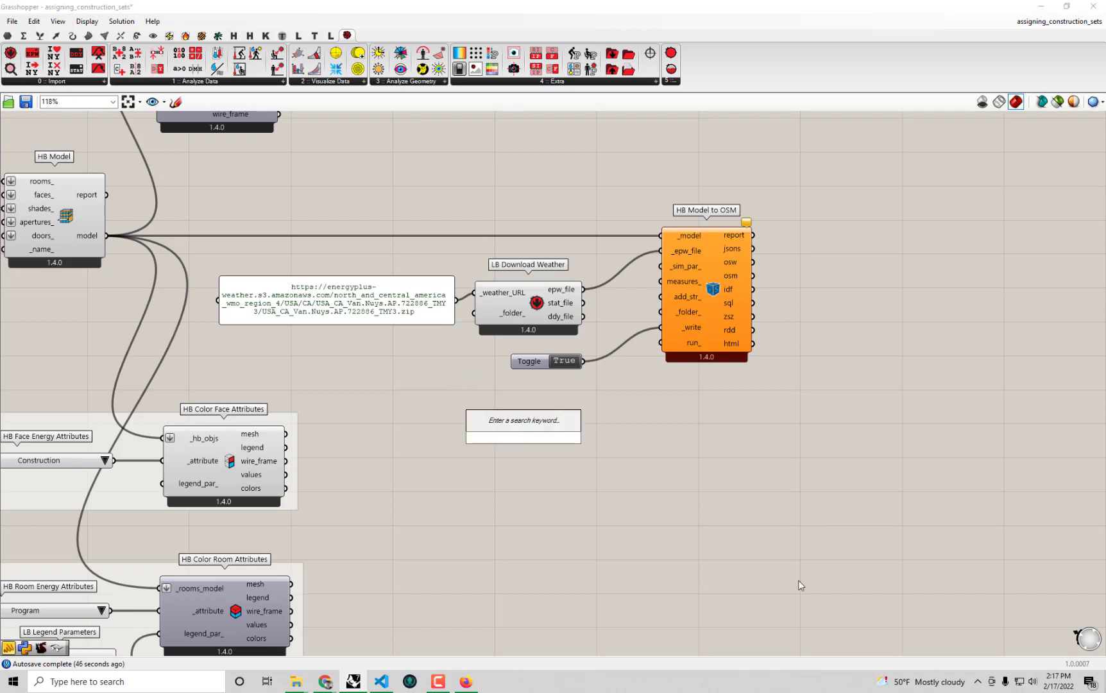
text(")
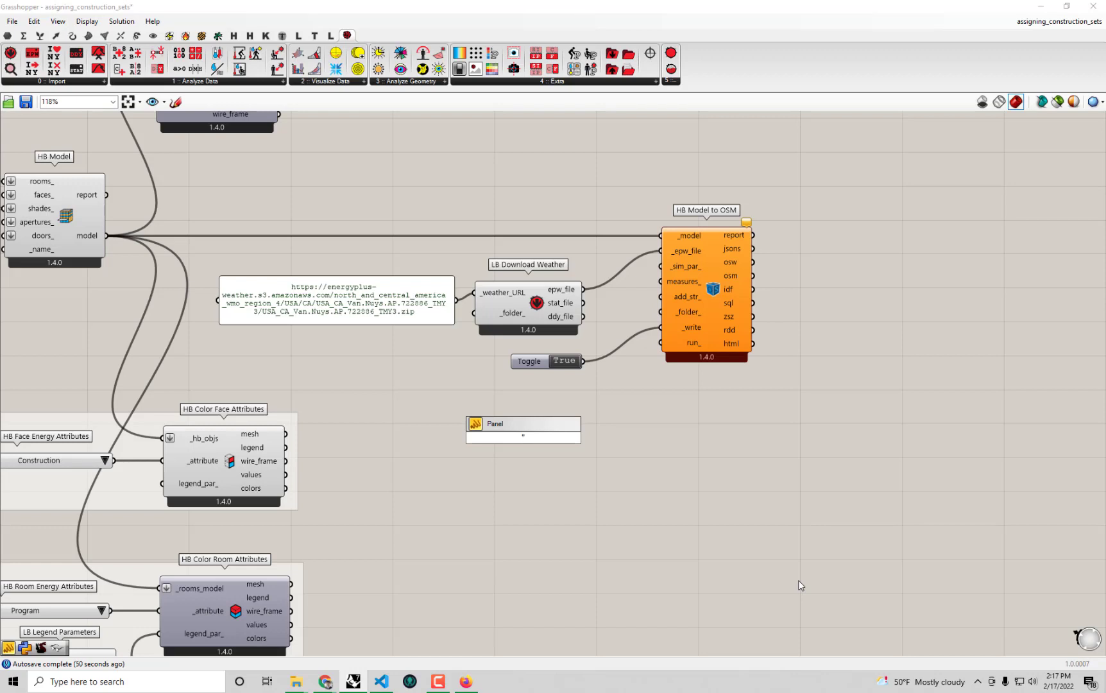
text(bank-Hope.AP.722880_TMY3.zip)
key(Return)
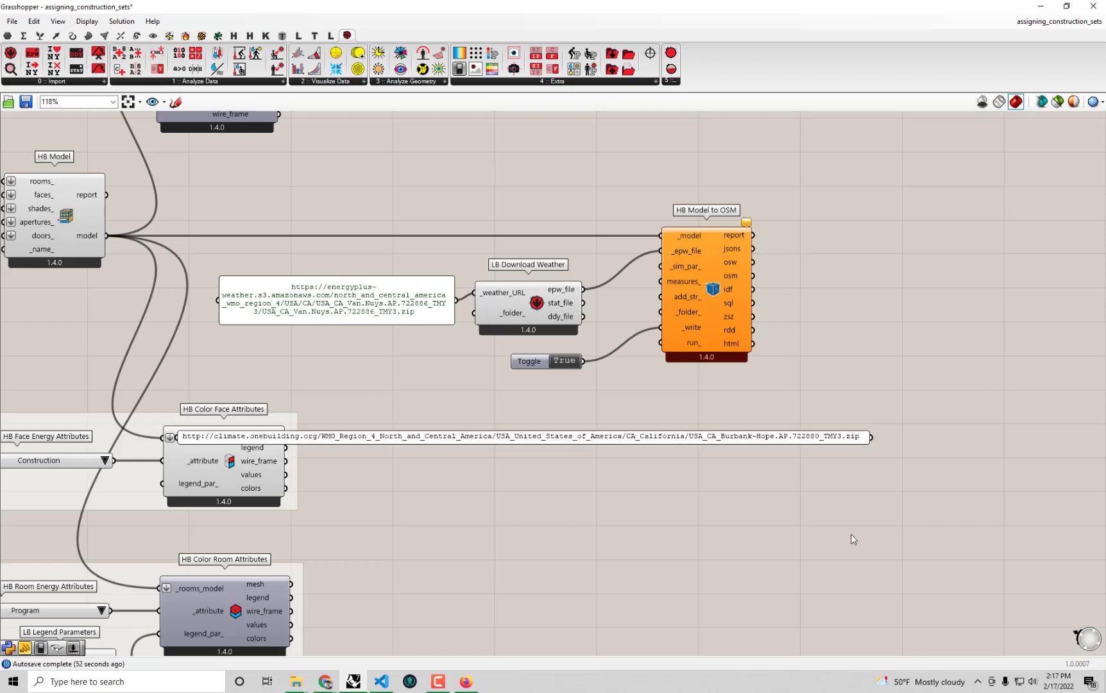
- Narrow the Burbank-Hope URL panel so its text wraps and place it directly below the Van Nuys URL panel
drag(789, 441, 885, 444)
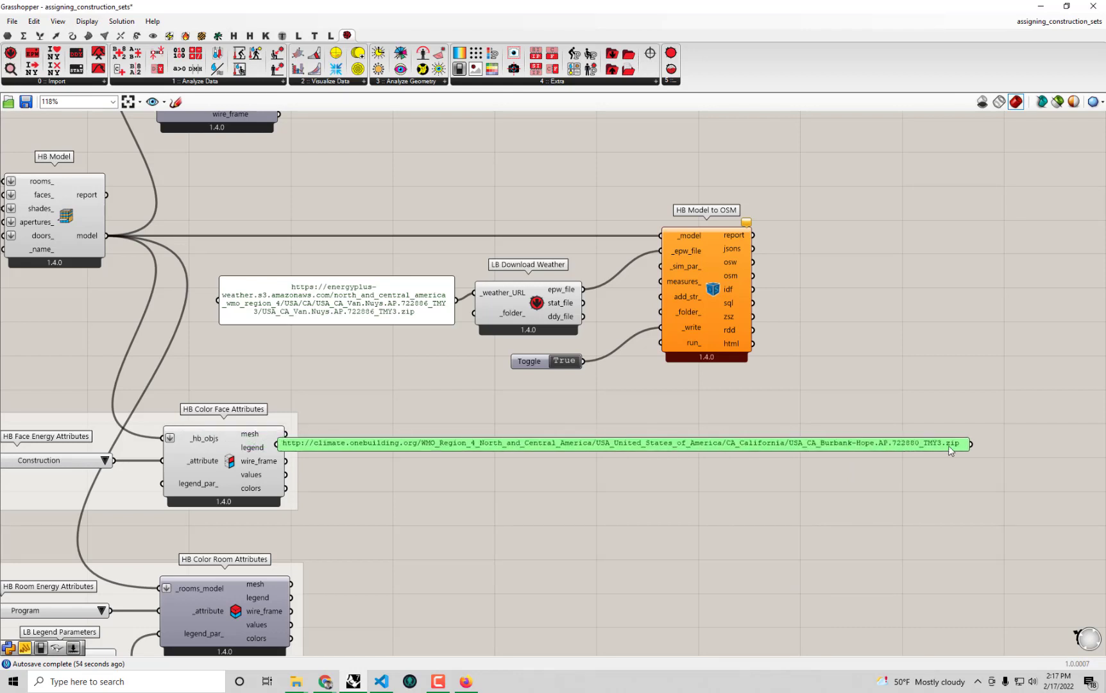
drag(966, 457, 415, 343)
scroll(391, 292, up, 1)
click(380, 290)
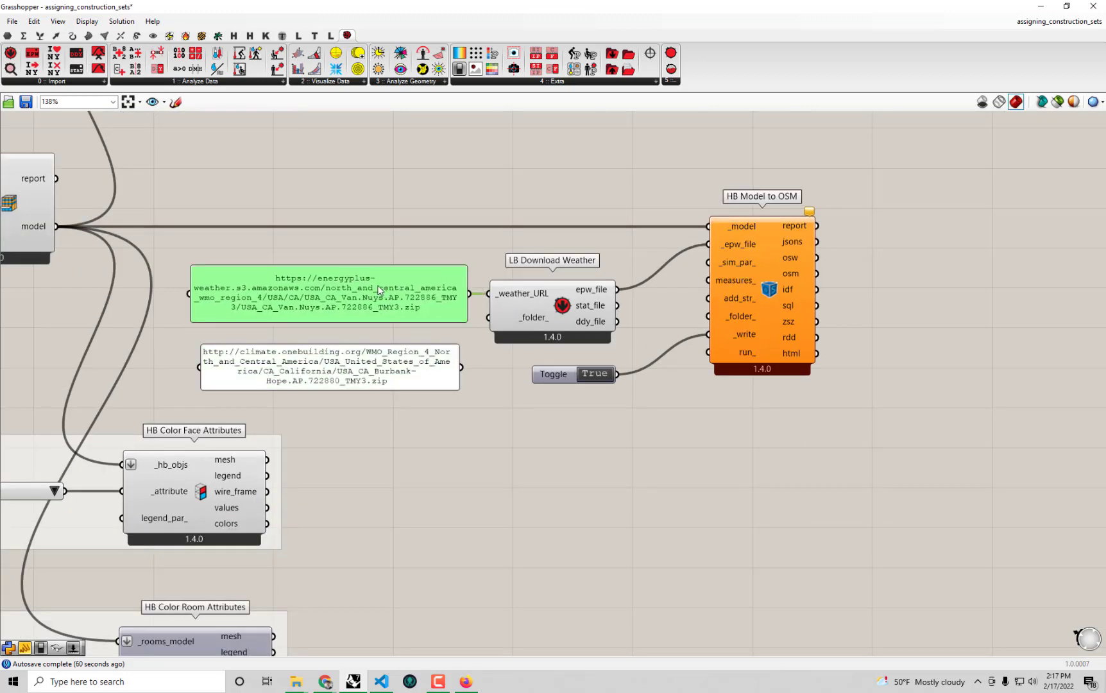
click(385, 351)
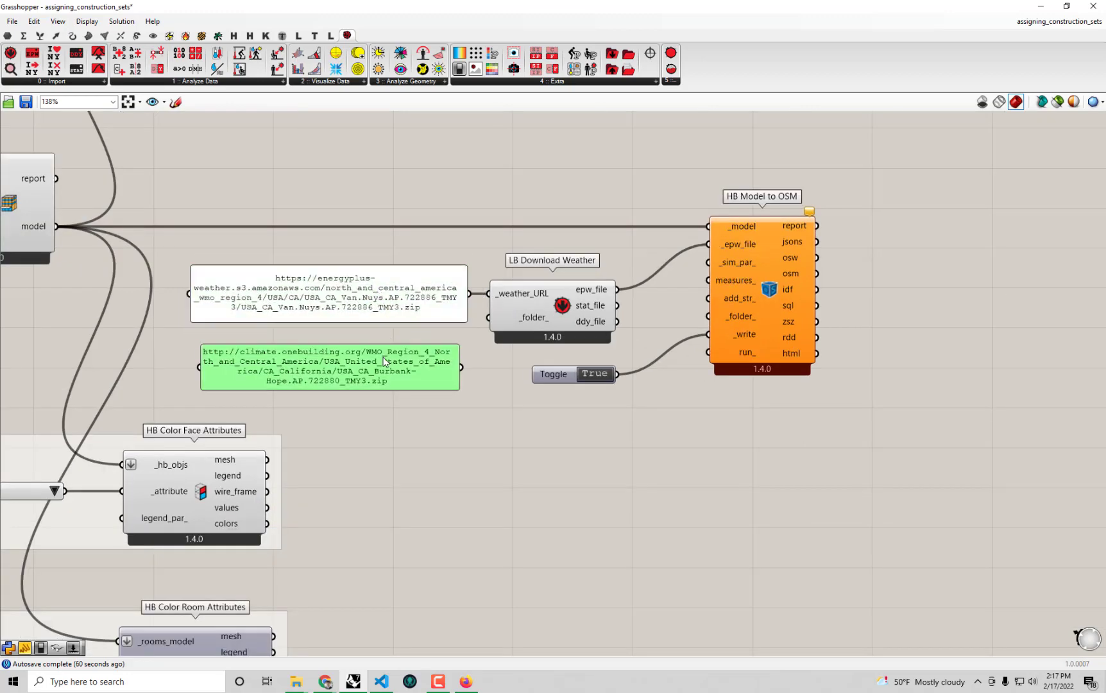
drag(385, 363, 385, 356)
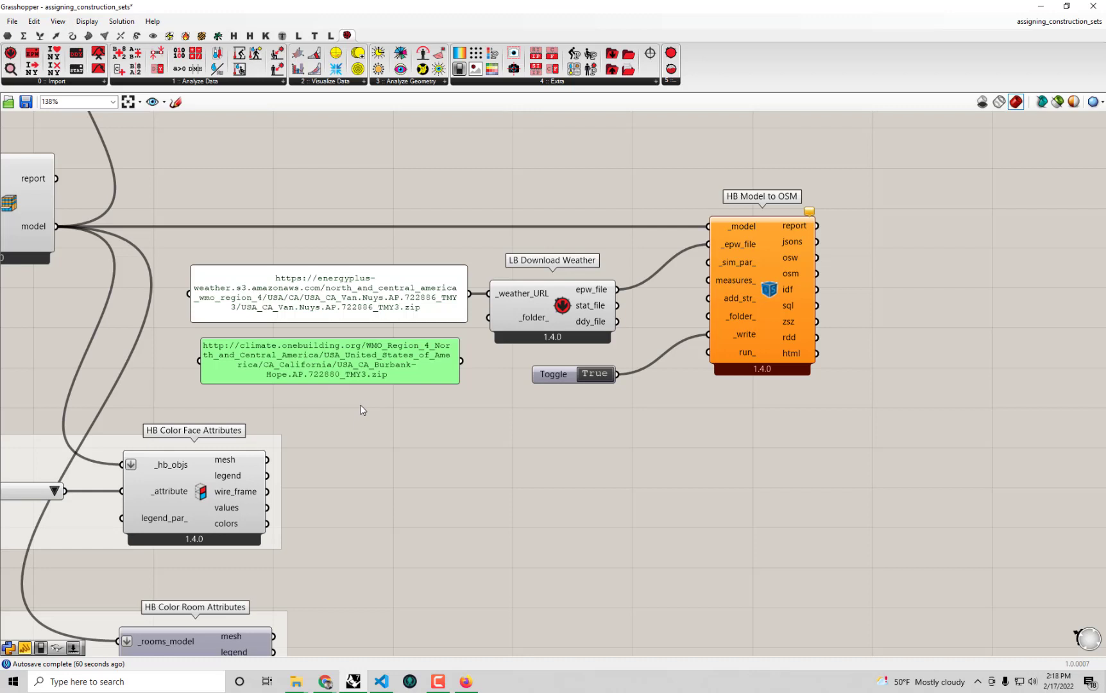
- Reread the design-day warning on HB Model to OSM and connect the Burbank-Hope URL panel to _weather_URL instead of the Van Nuys panel
mouse_move(810, 211)
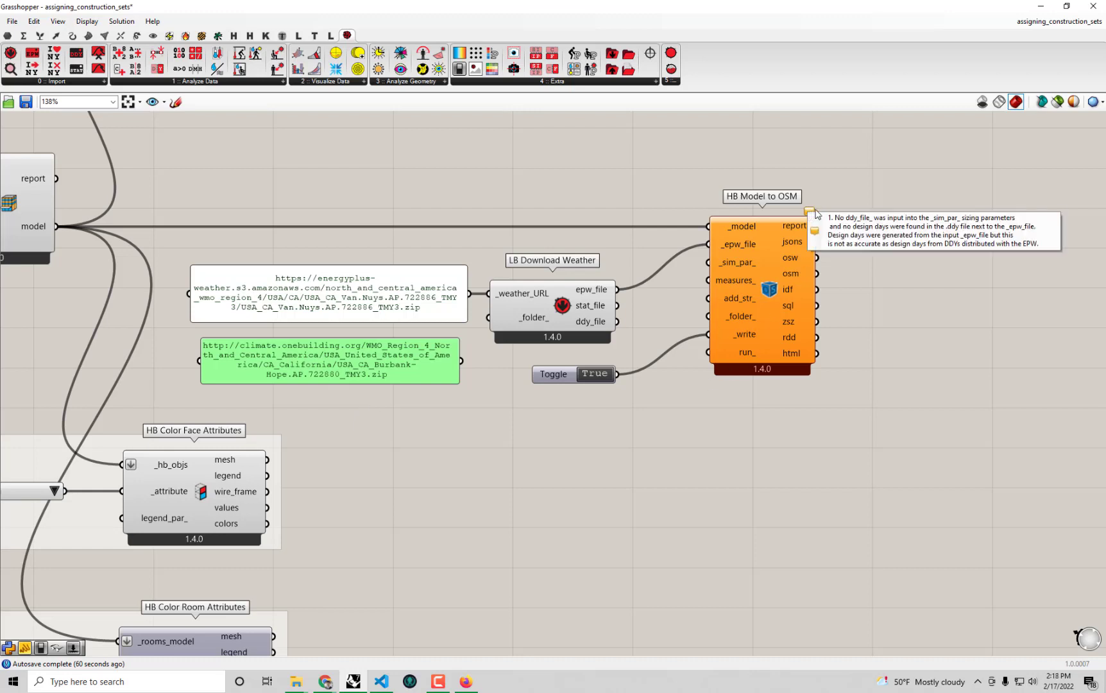
click(1000, 353)
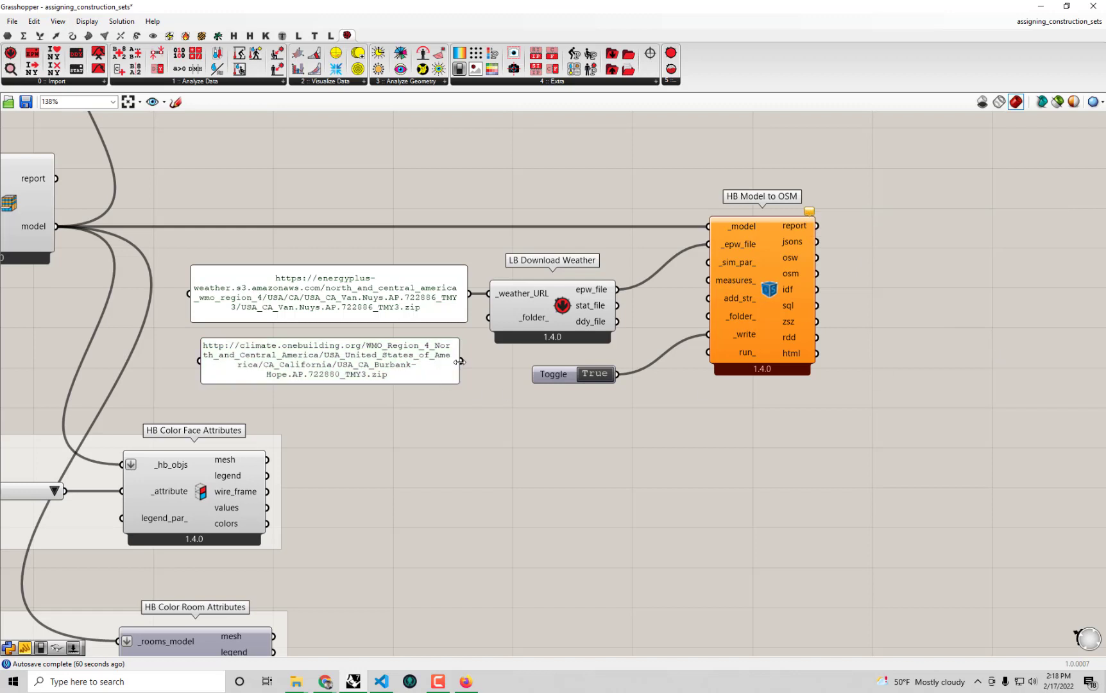
drag(461, 361, 484, 299)
mouse_move(466, 682)
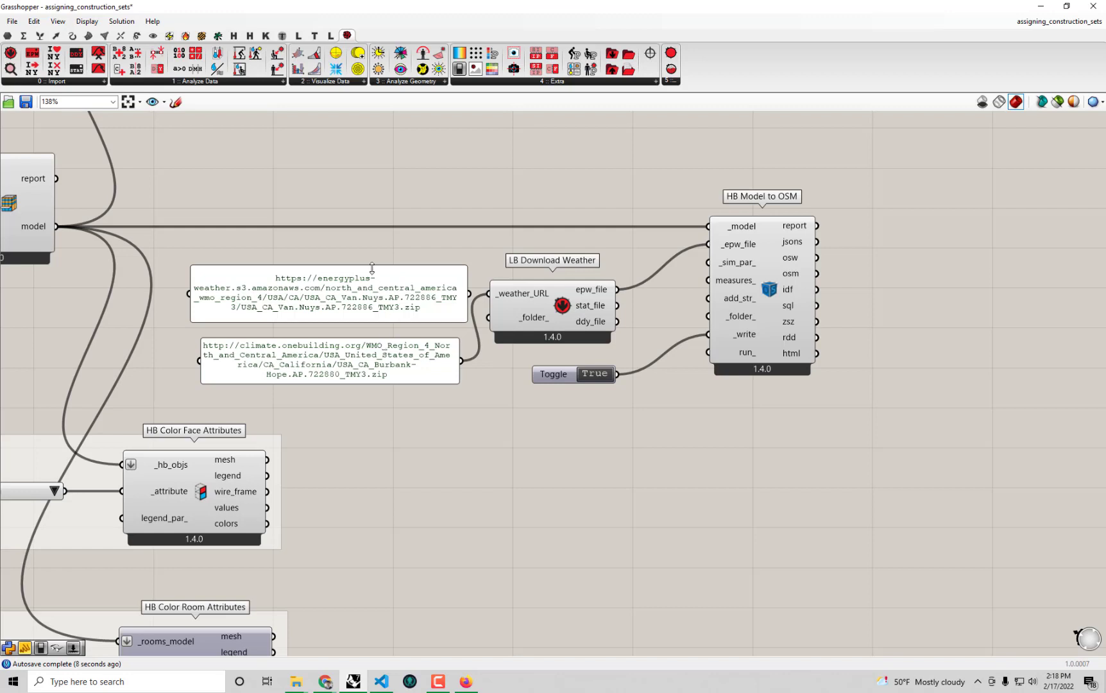
- Delete the Van Nuys URL panel and move the Burbank-Hope URL panel into its place
click(363, 301)
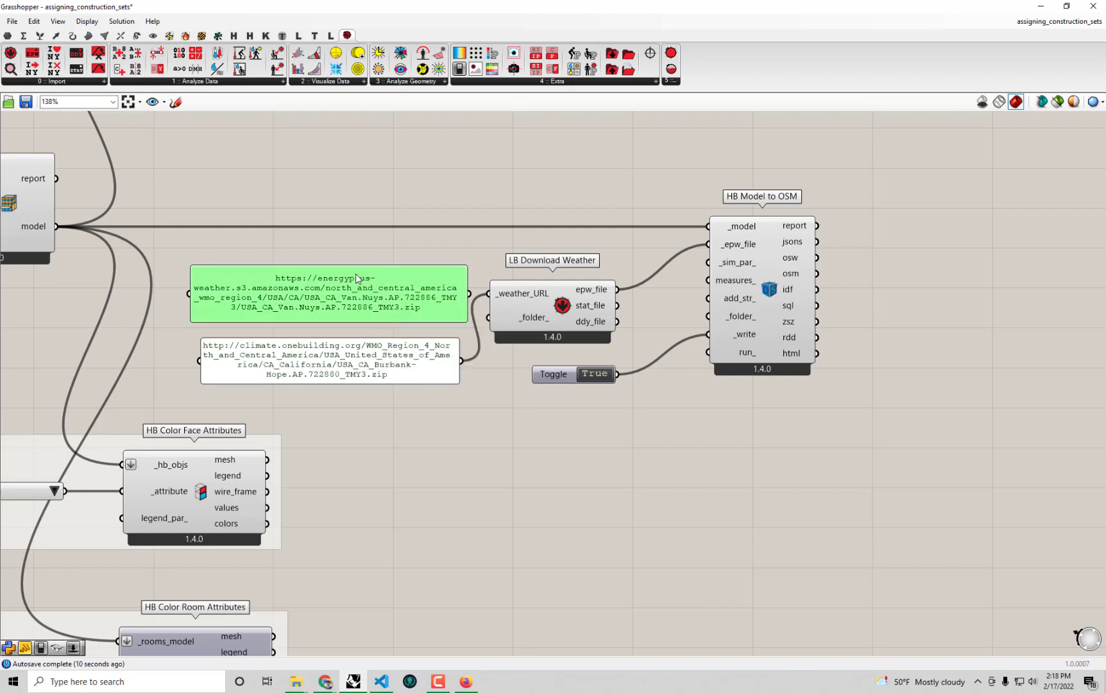
key(Delete)
drag(364, 357, 370, 291)
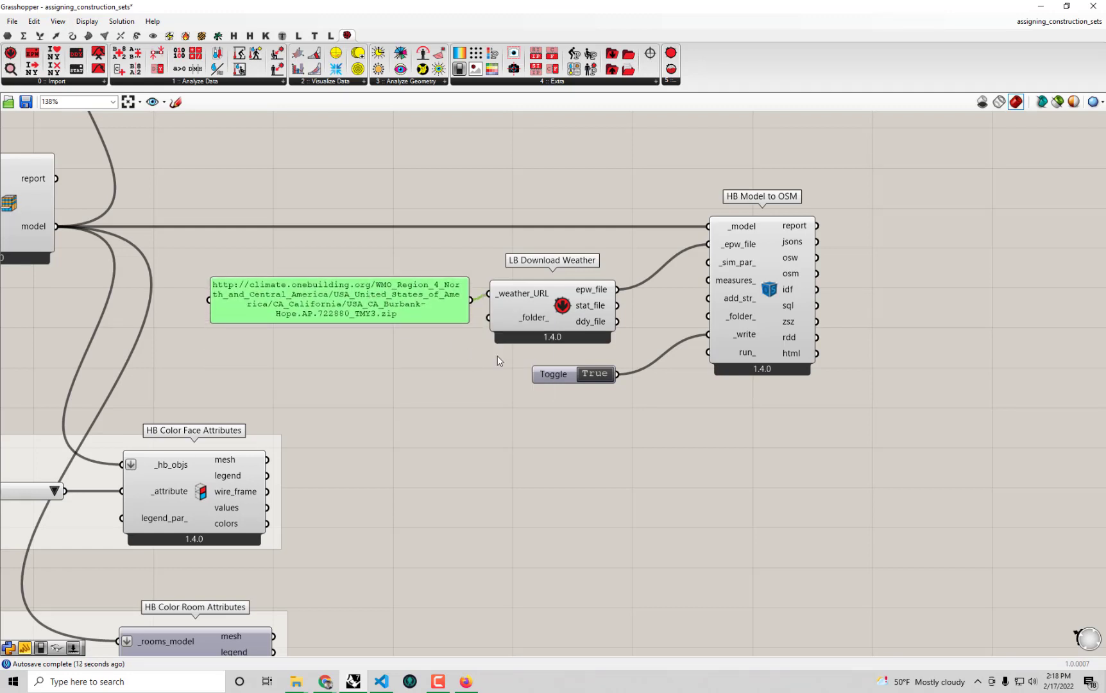
click(672, 471)
- Check the jsons output of HB Model to OSM and connect it to a new panel beside the component
right_drag(688, 458, 643, 472)
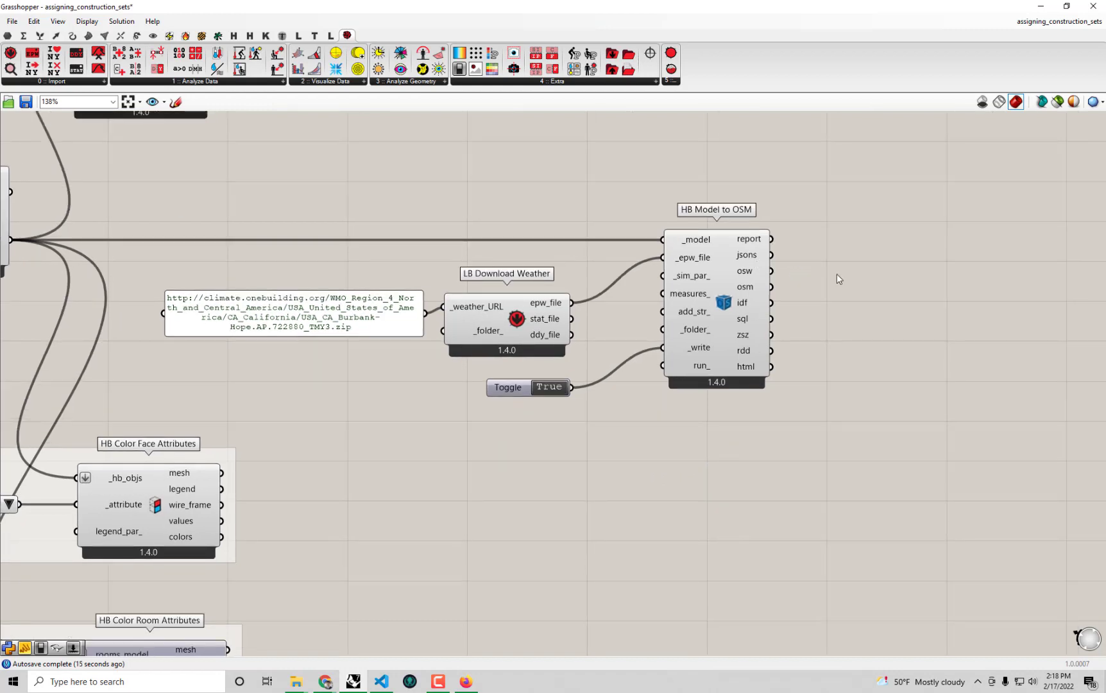
mouse_move(760, 253)
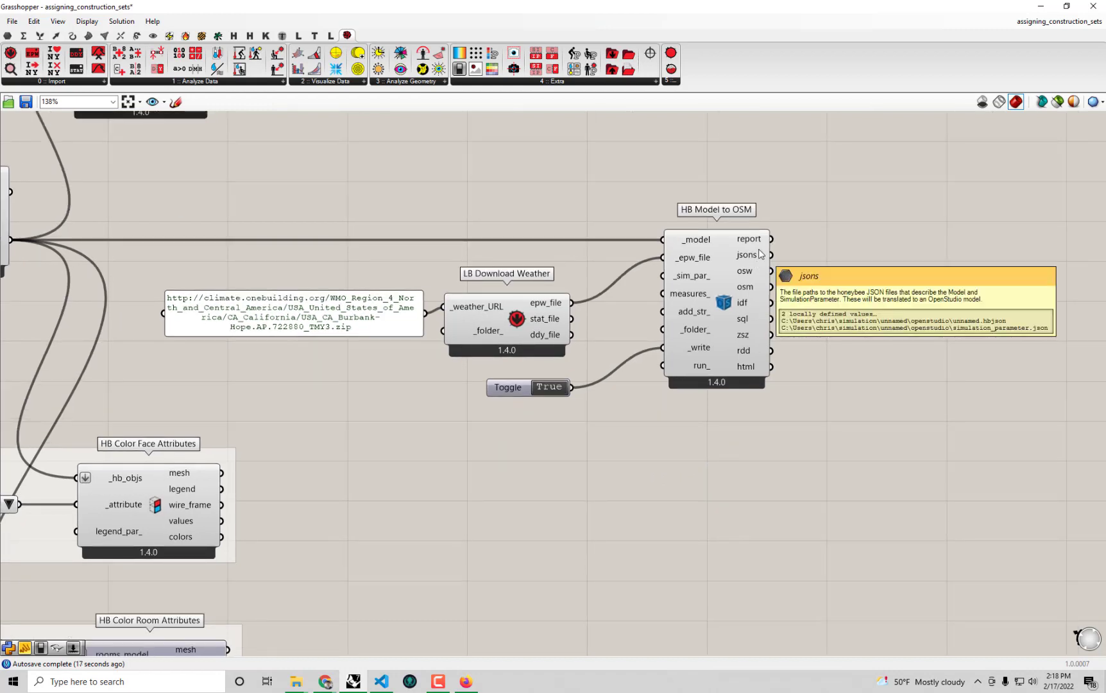
right_drag(760, 253, 712, 257)
mouse_move(712, 257)
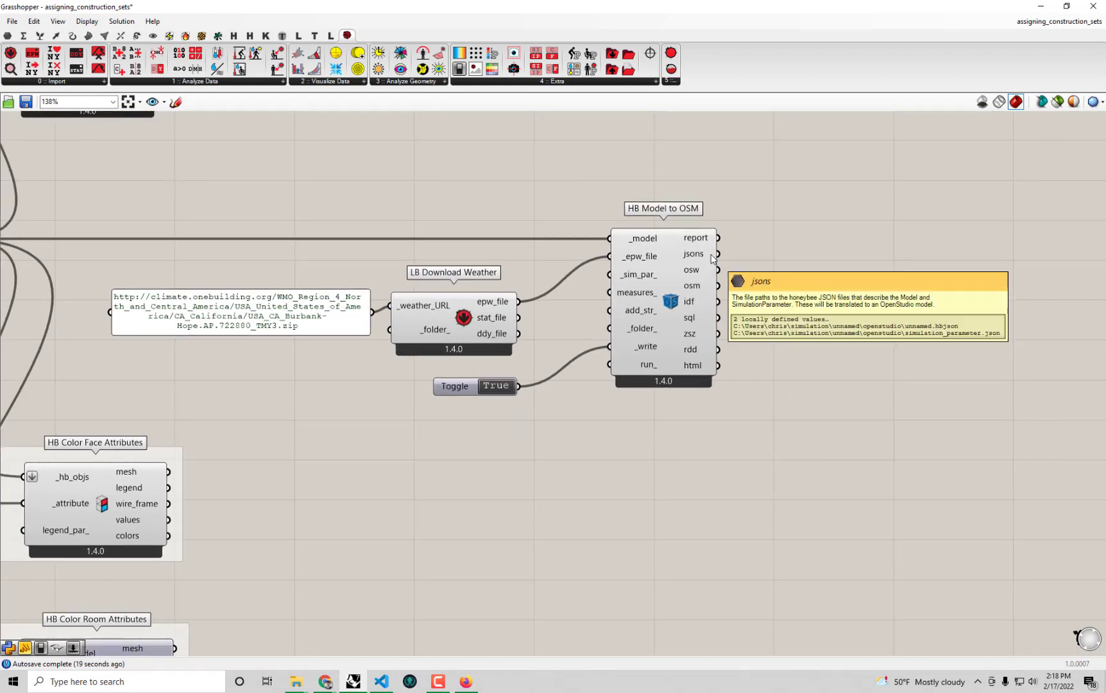
double_click(930, 253)
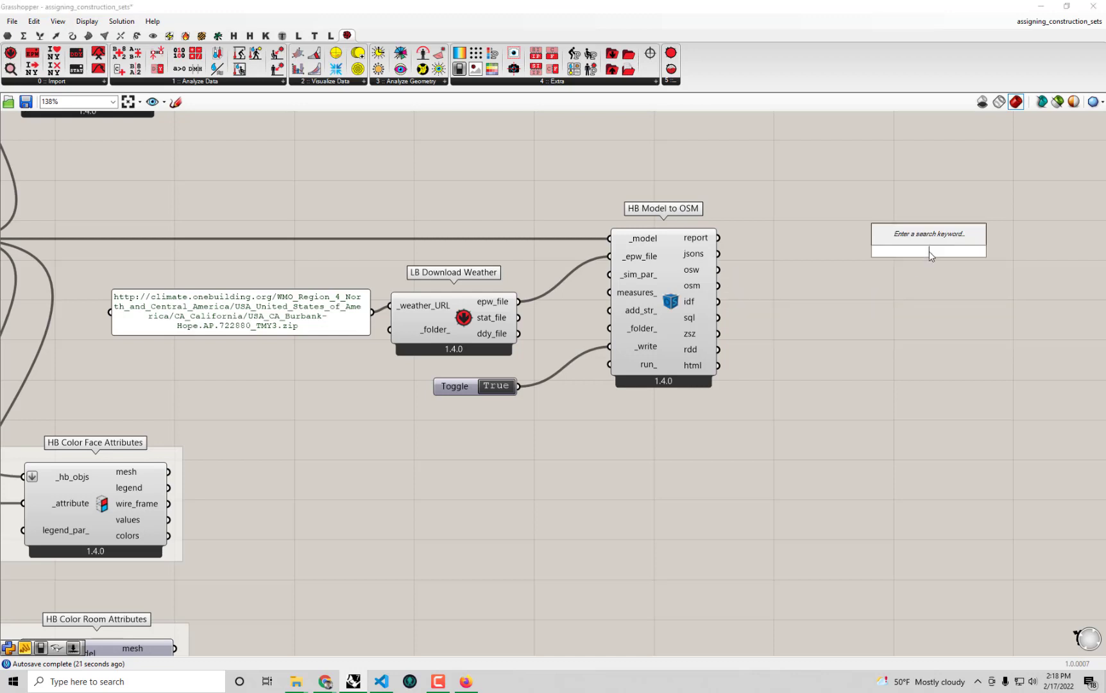
text(pane)
key(Return)
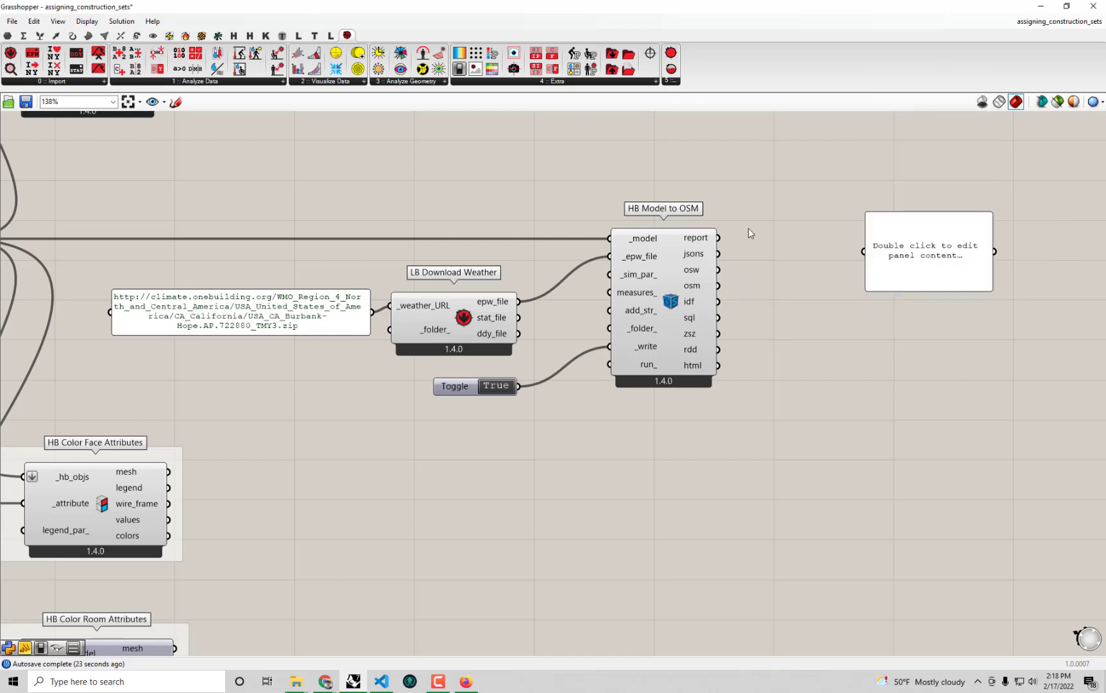
drag(718, 253, 885, 252)
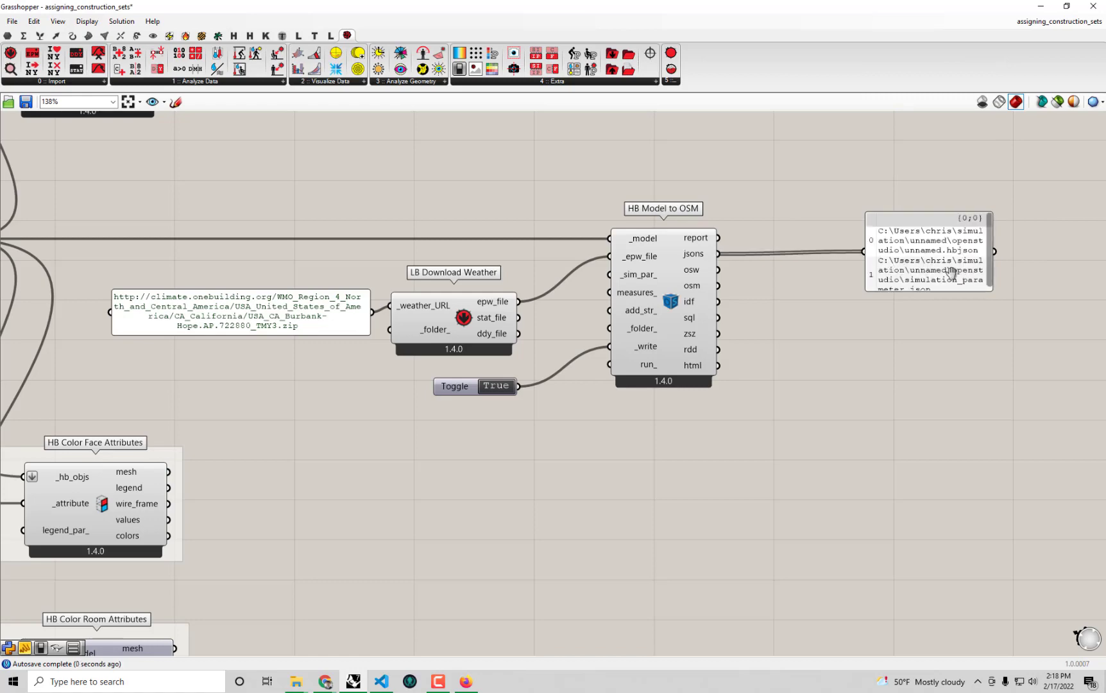
- Widen the jsons output panel so each file path fits on a single line
right_drag(928, 283, 745, 283)
drag(740, 288, 1047, 260)
scroll(900, 254, up, 1)
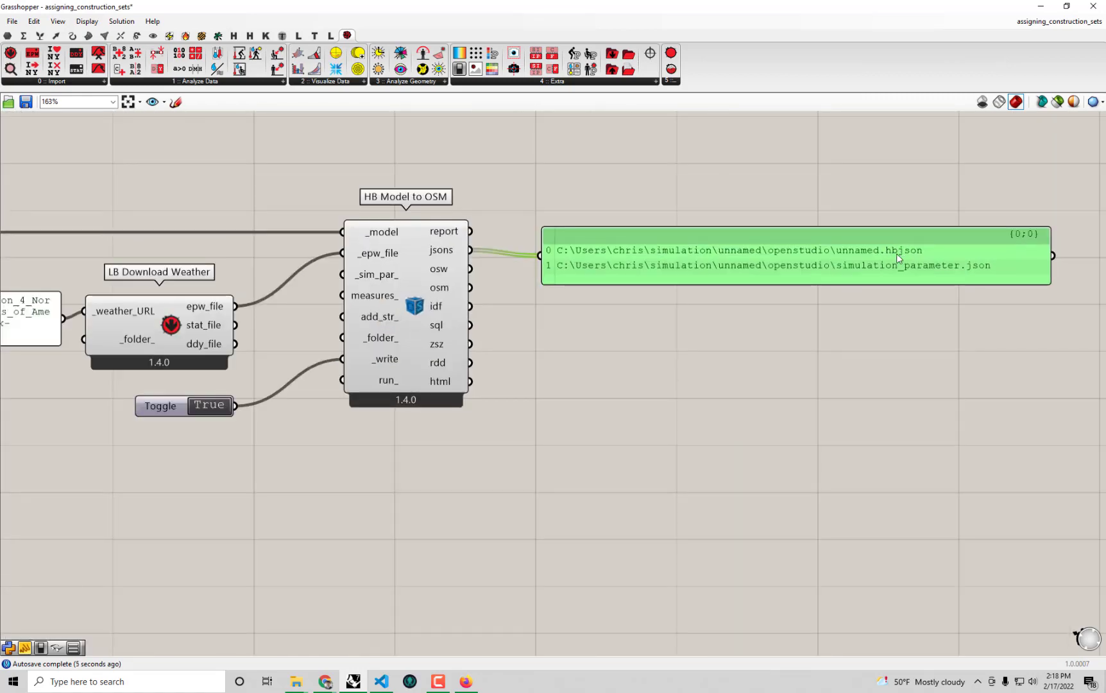
click(854, 410)
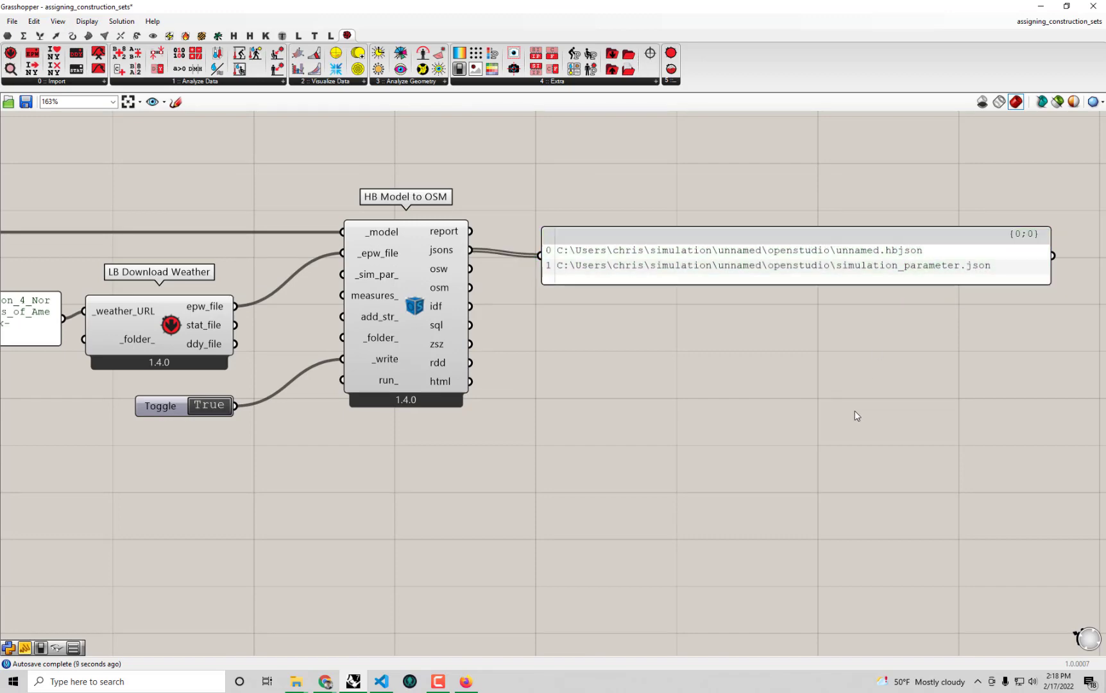
scroll(834, 404, down, 3)
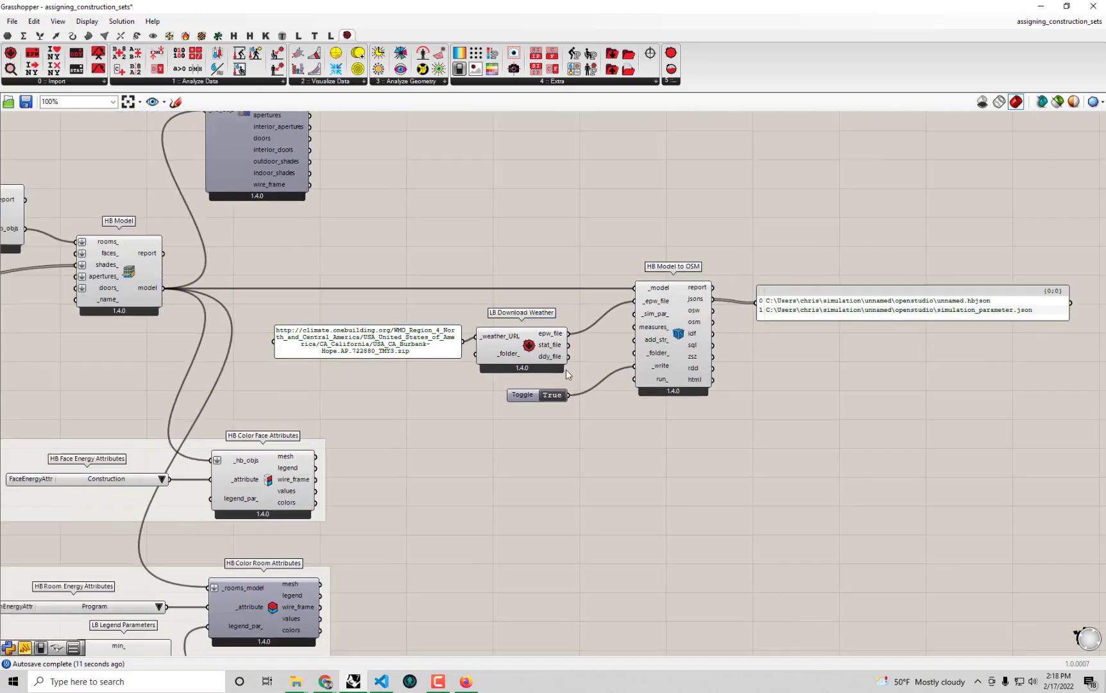
click(146, 287)
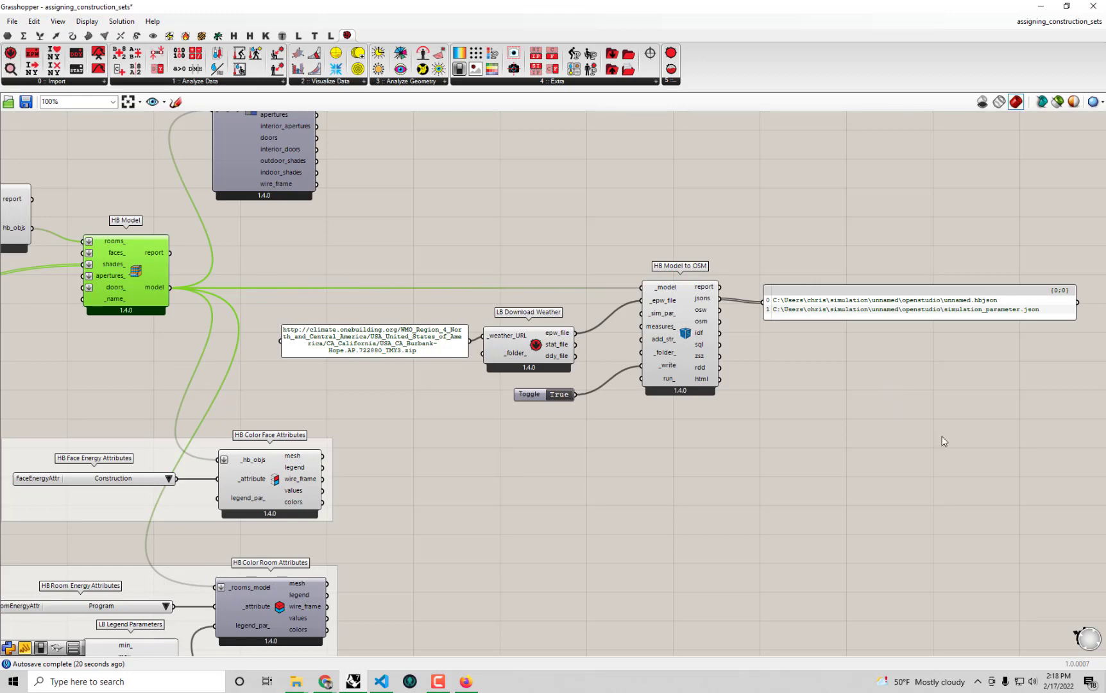
scroll(917, 320, up, 3)
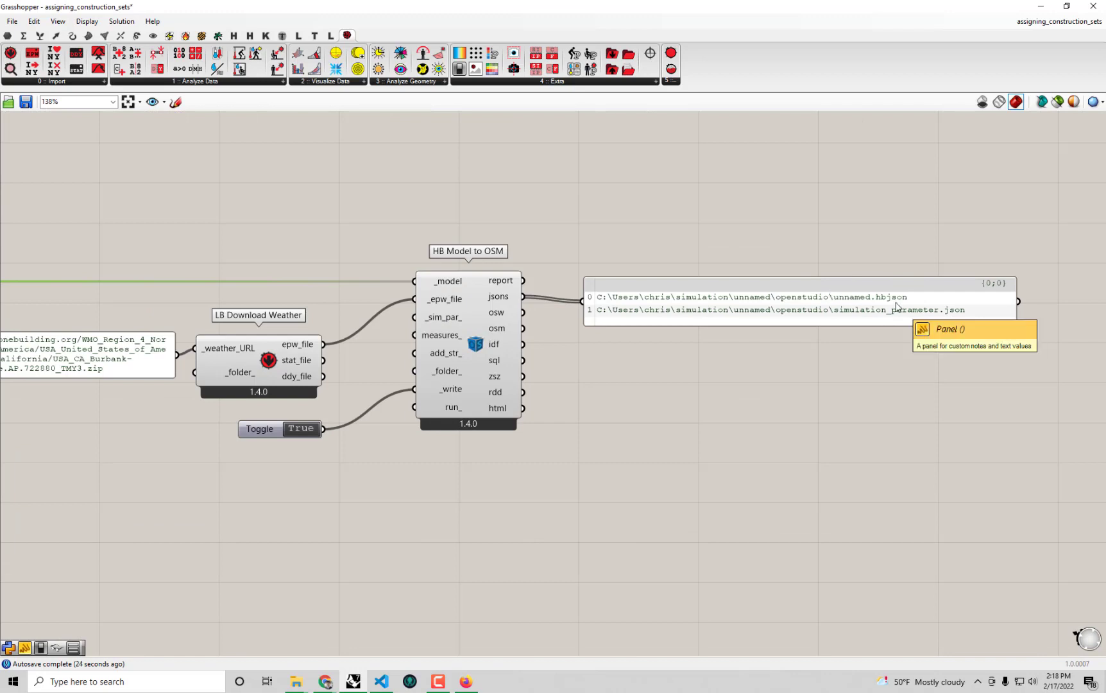
- Place an HB Load Objects component above the jsons output panel
click(202, 36)
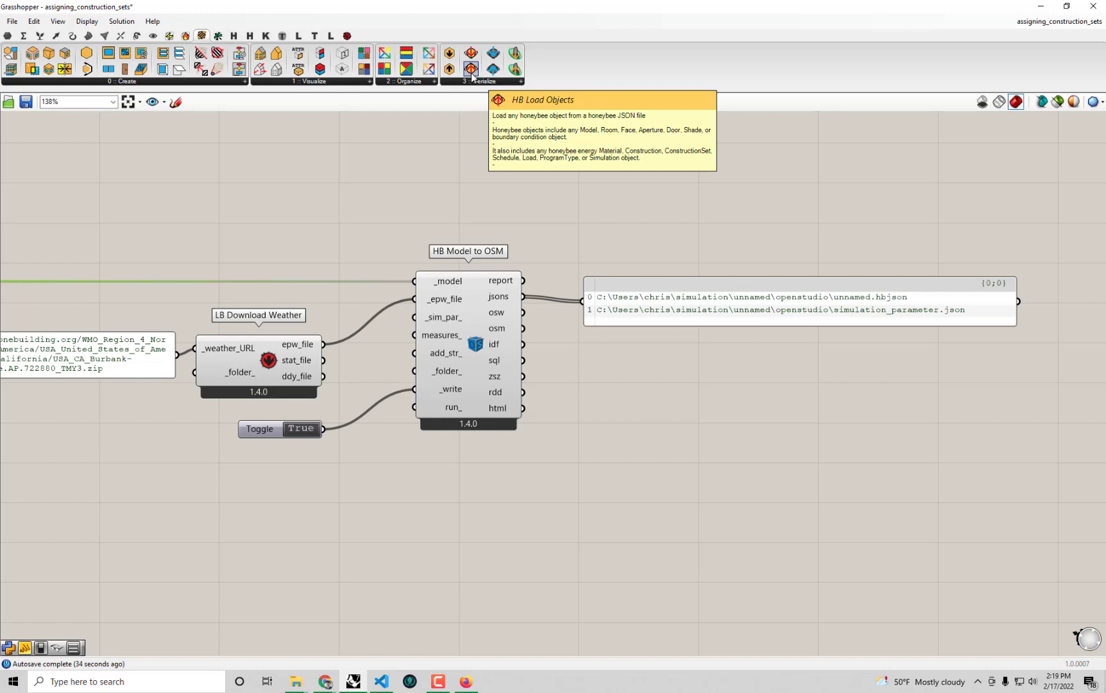
drag(472, 76, 814, 215)
scroll(811, 262, up, 2)
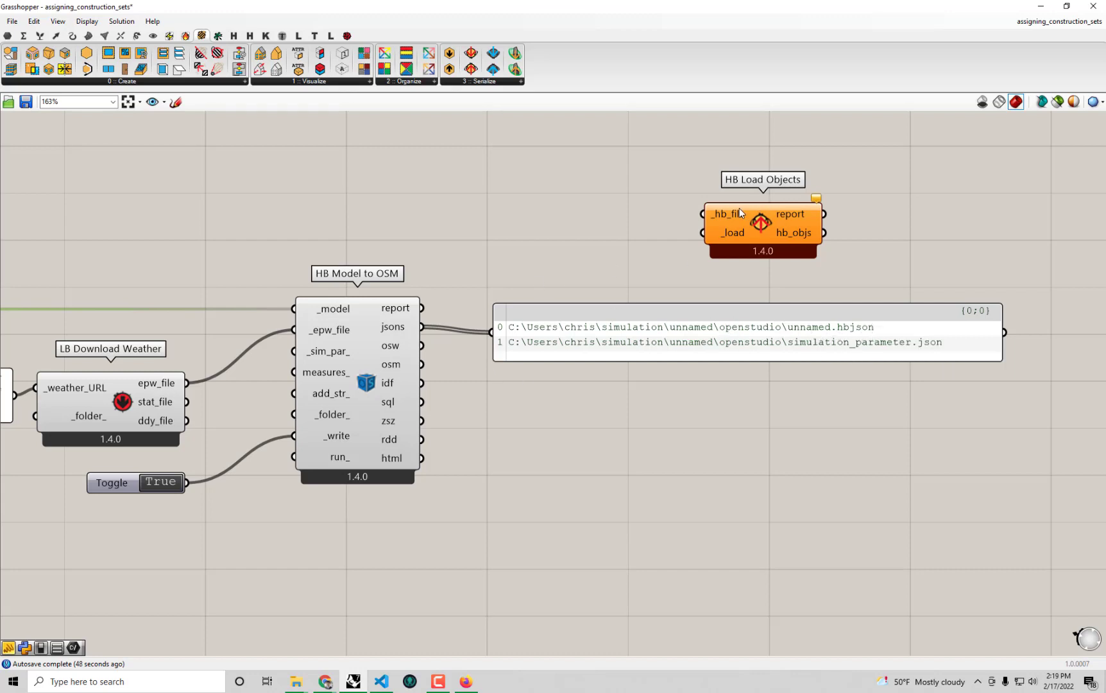
scroll(729, 214, up, 2)
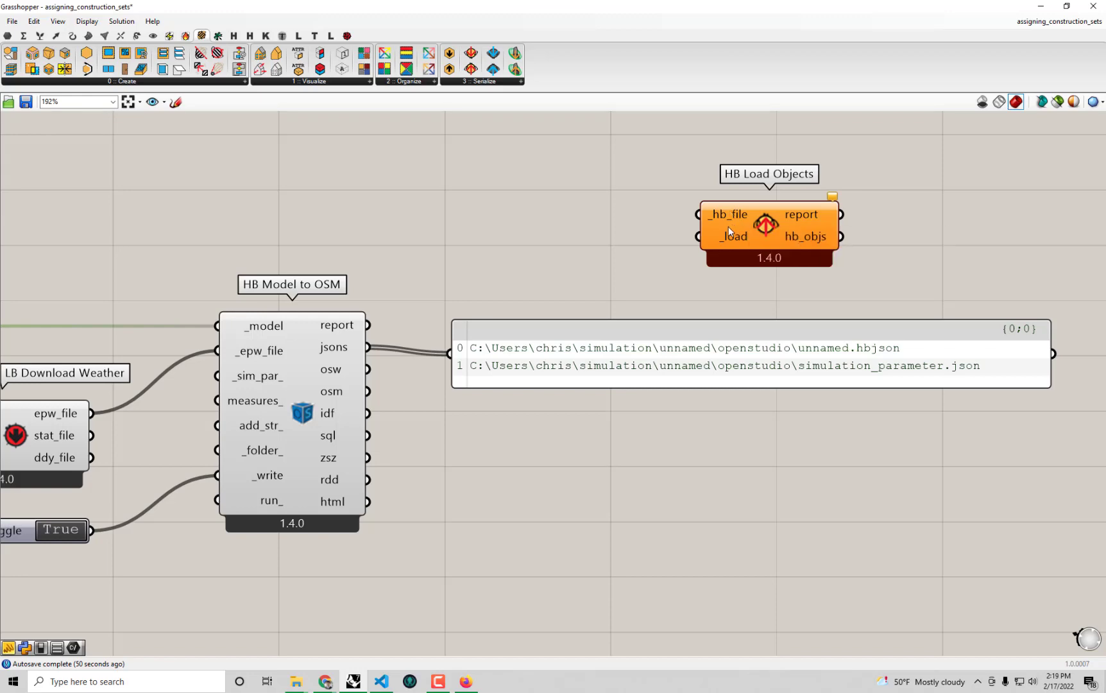
scroll(852, 262, down, 1)
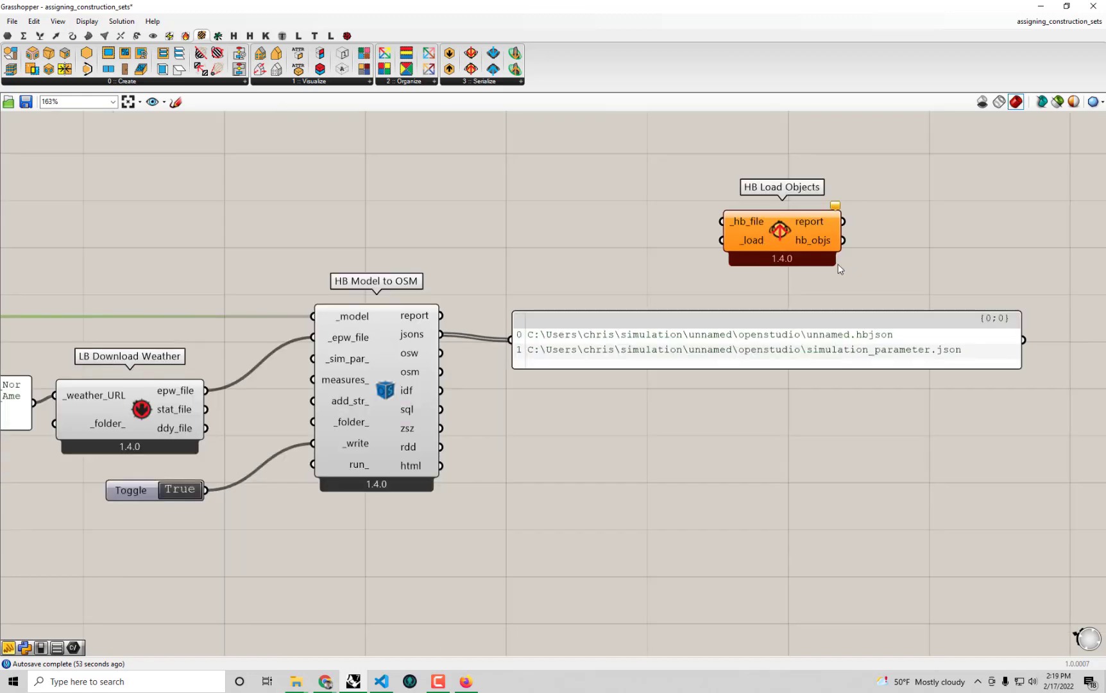
- Look back at the HB Model component feeding HB Model to OSM and delete the HB Load Objects component
scroll(768, 229, down, 4)
scroll(129, 299, up, 1)
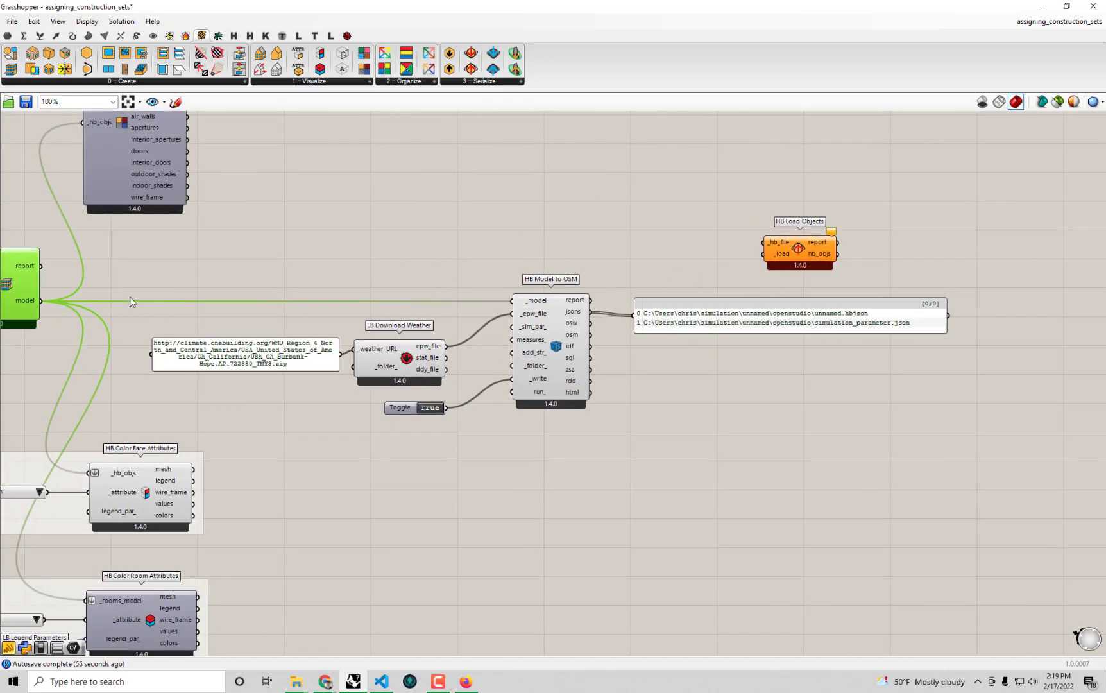
drag(106, 293, 109, 291)
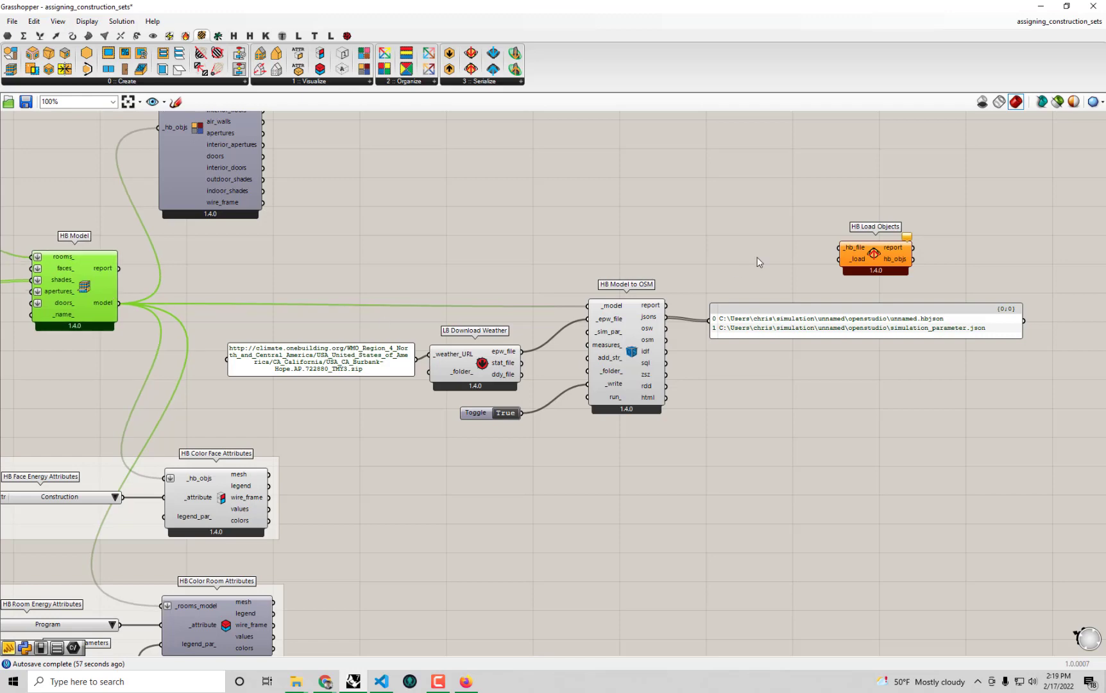
click(873, 255)
key(Delete)
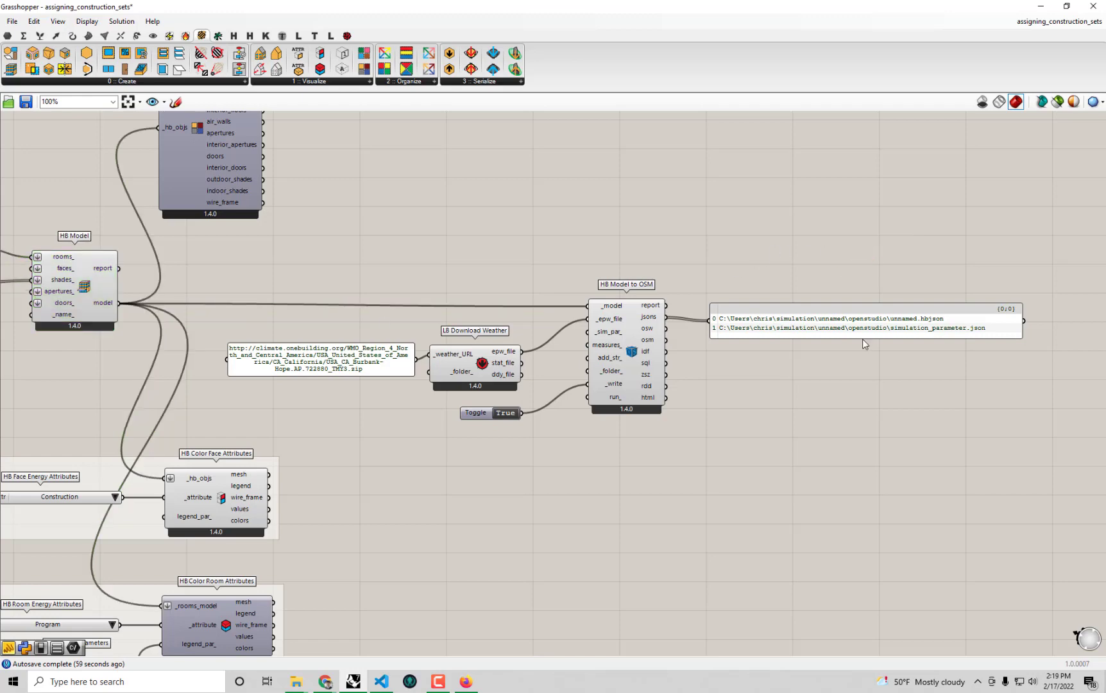
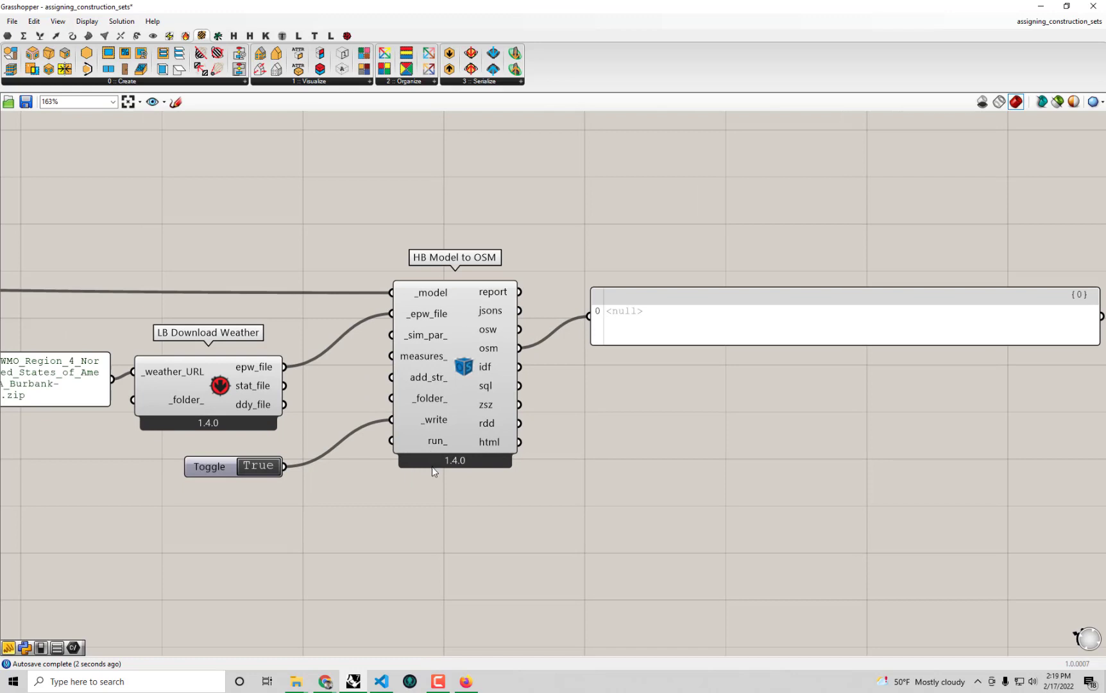
- Move the Boolean toggle slightly closer to HB Model to OSM and connect it to run_ to start the simulation
mouse_move(437, 421)
drag(215, 469, 228, 462)
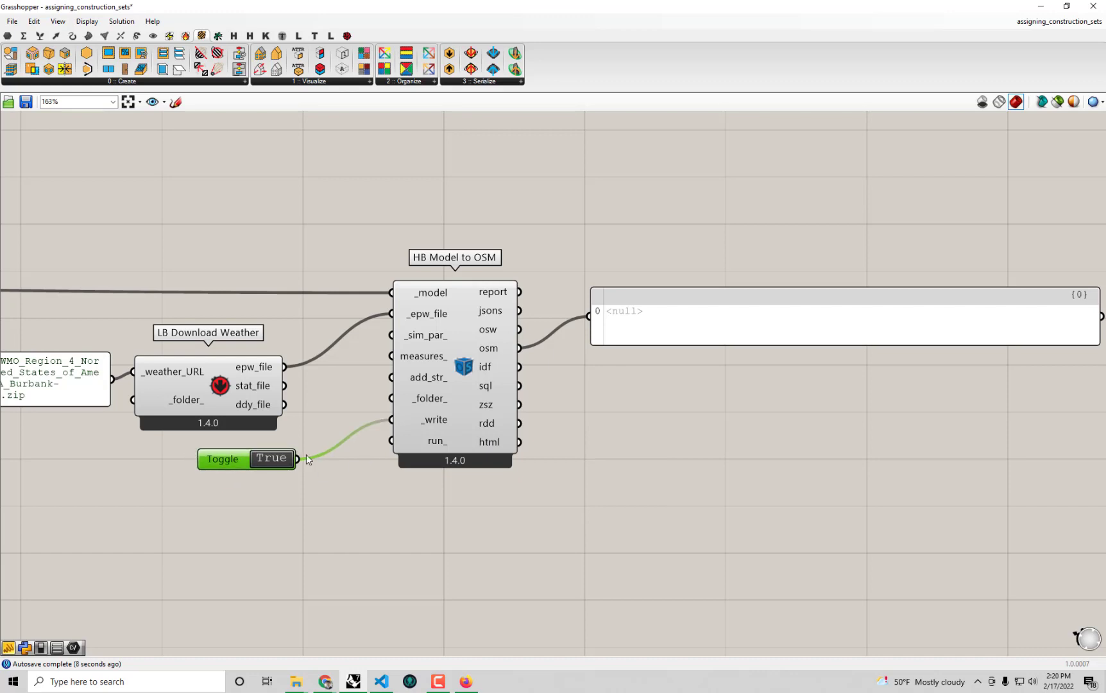
drag(298, 457, 403, 449)
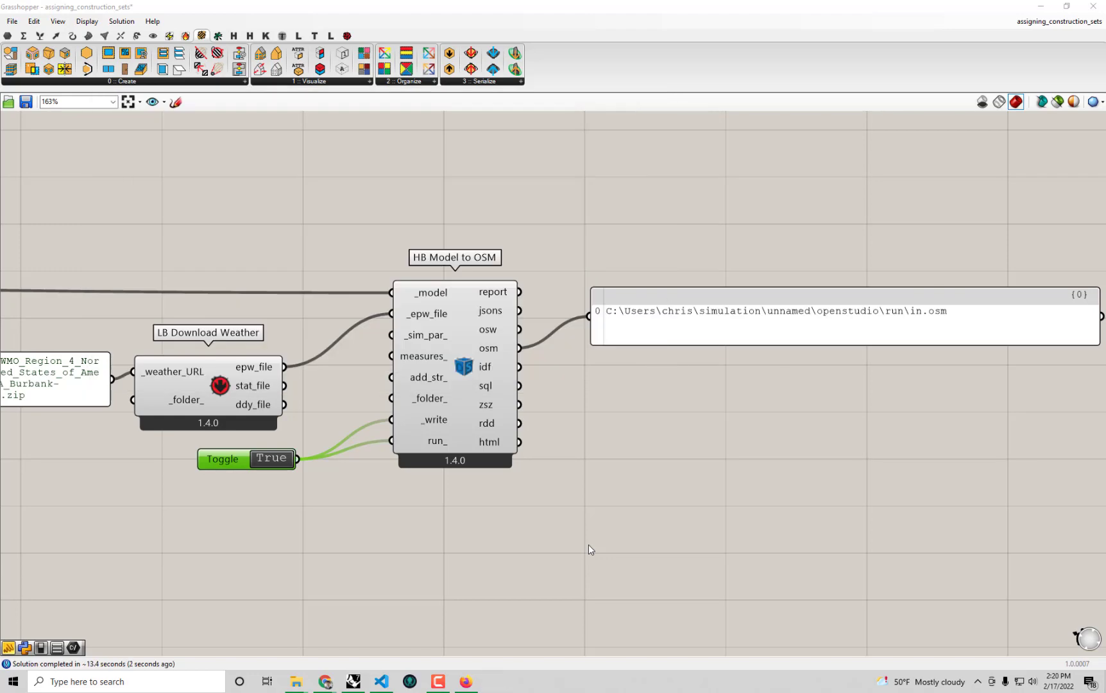
click(725, 530)
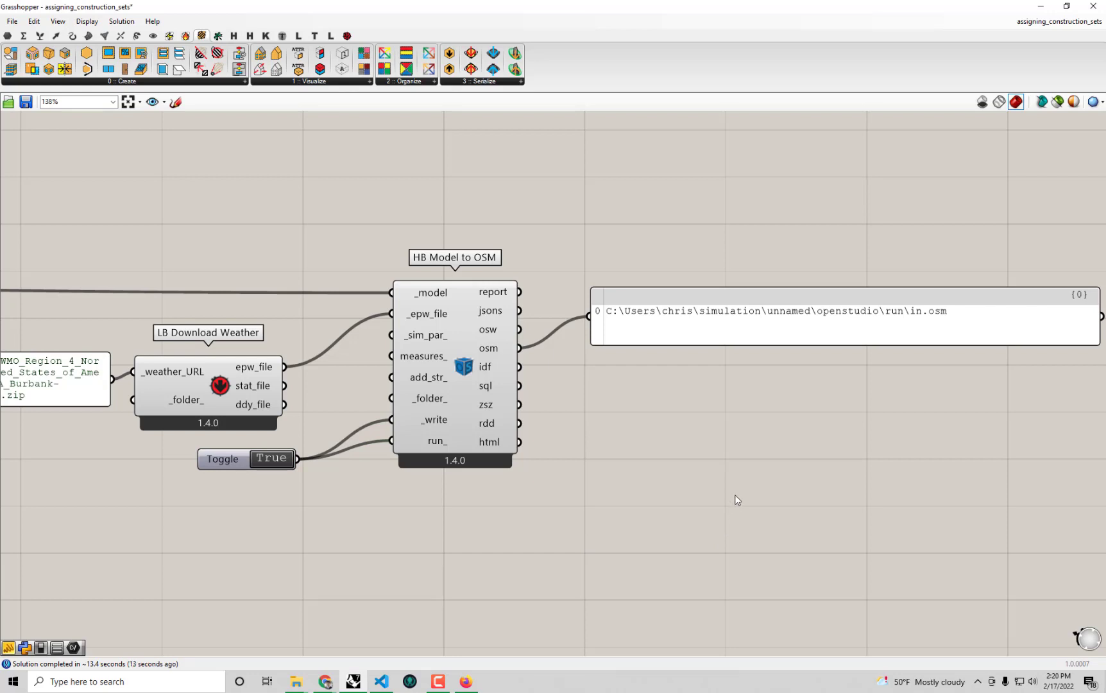
- Feed the output panel from the jsons, osm and idf outputs of HB Model to OSM in turn, ending with sql
scroll(731, 494, down, 2)
scroll(761, 445, up, 2)
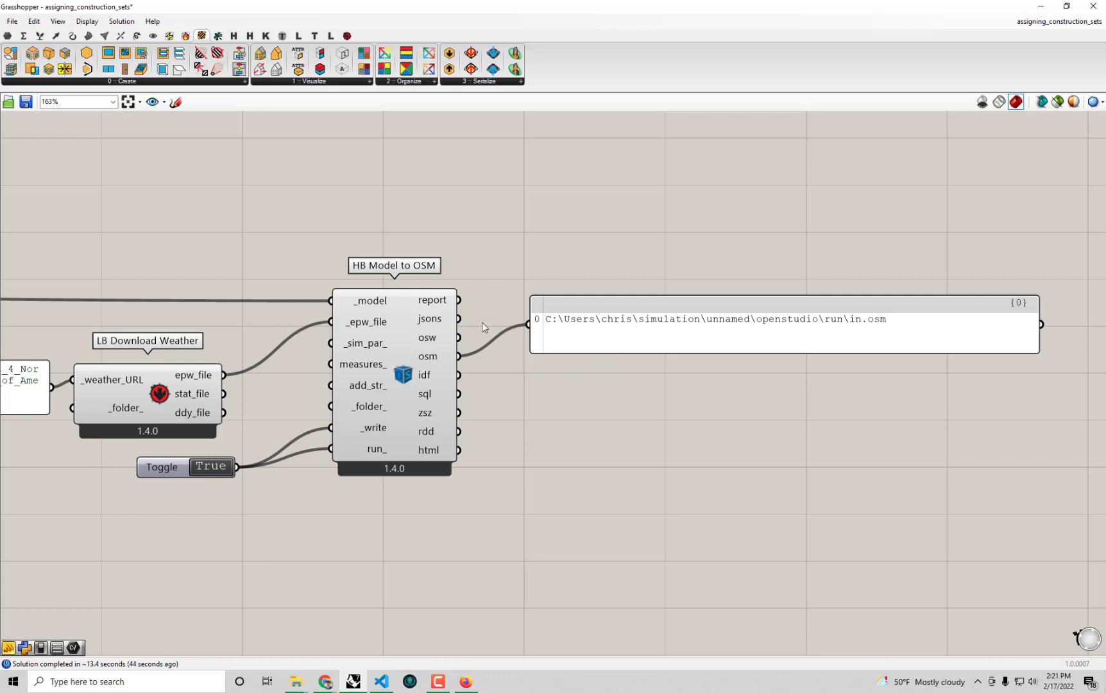
drag(461, 318, 528, 324)
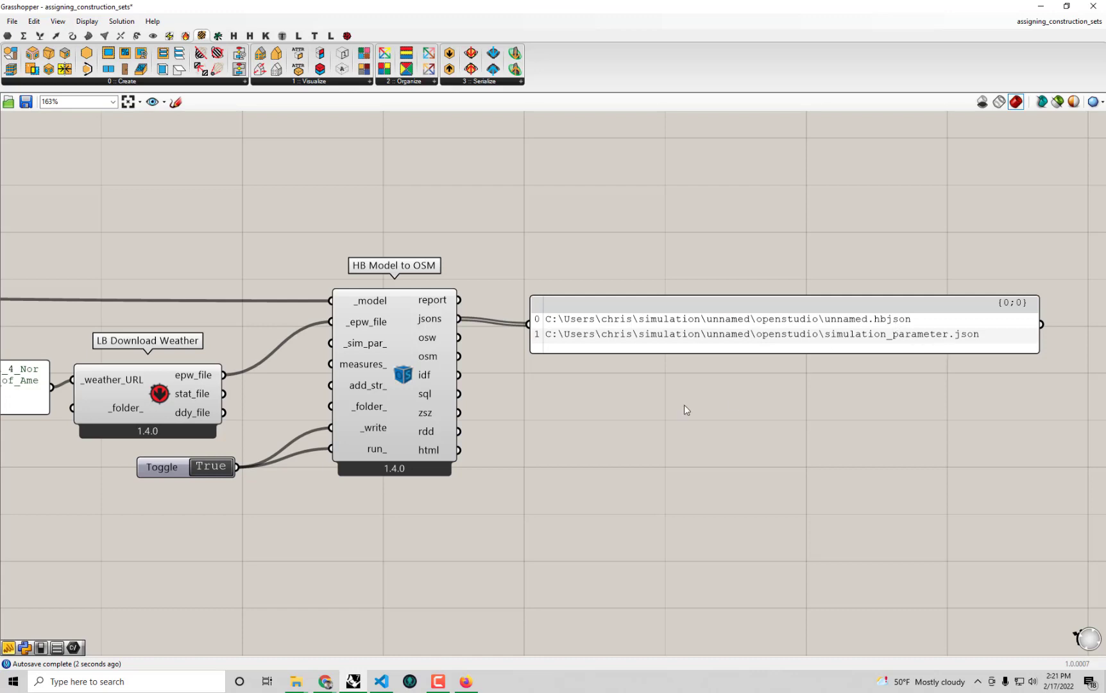
drag(459, 356, 528, 324)
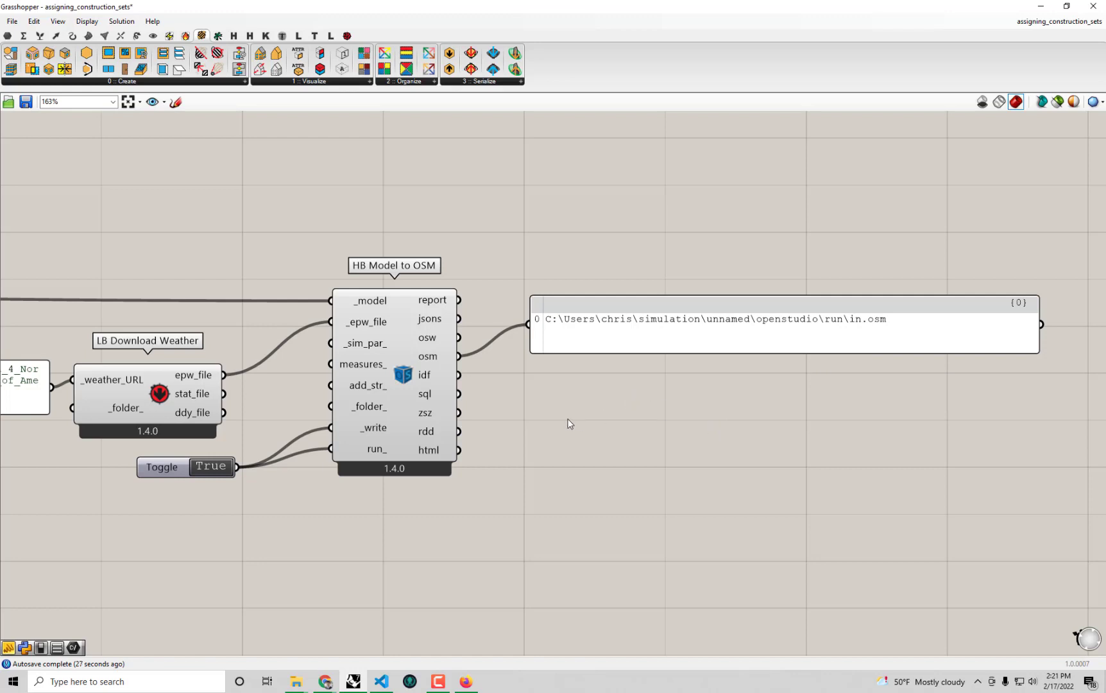
drag(459, 375, 528, 324)
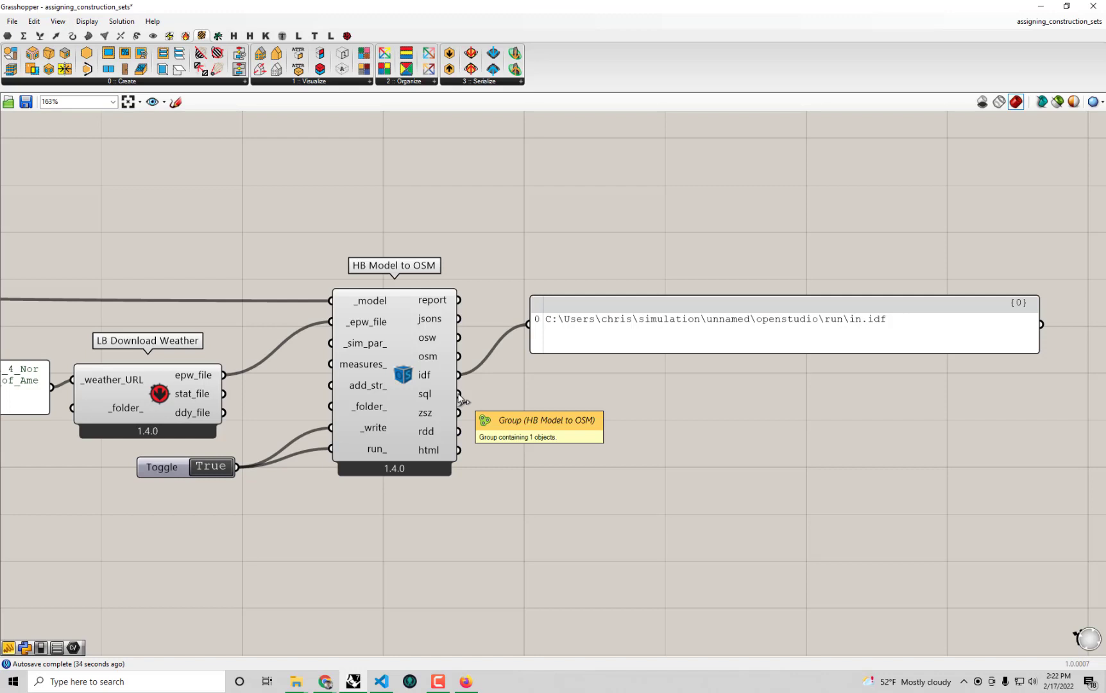
drag(460, 394, 528, 324)
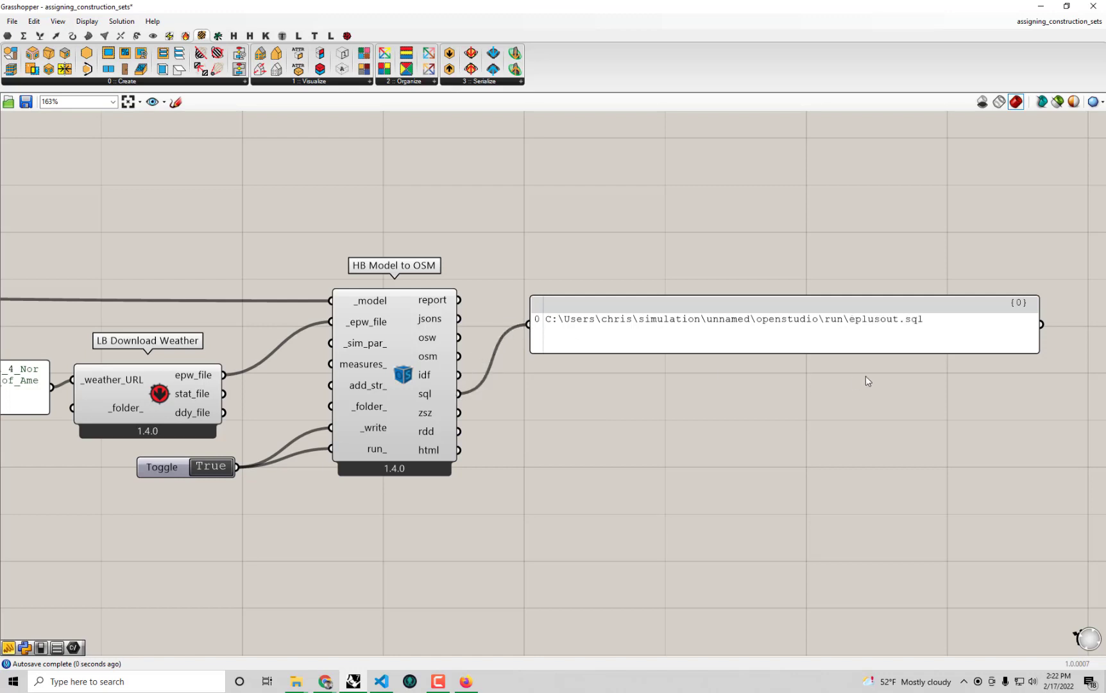
- Reposition the sql output panel slightly higher and place an HB End Use Intensity component below it
drag(870, 338, 869, 370)
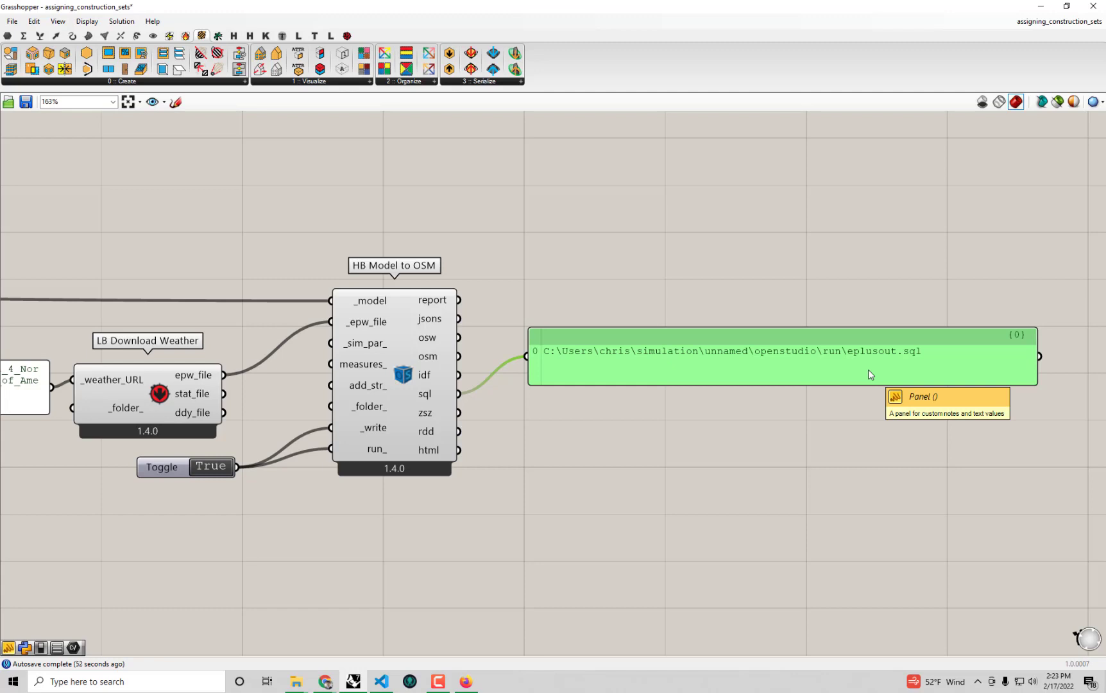
scroll(846, 408, down, 2)
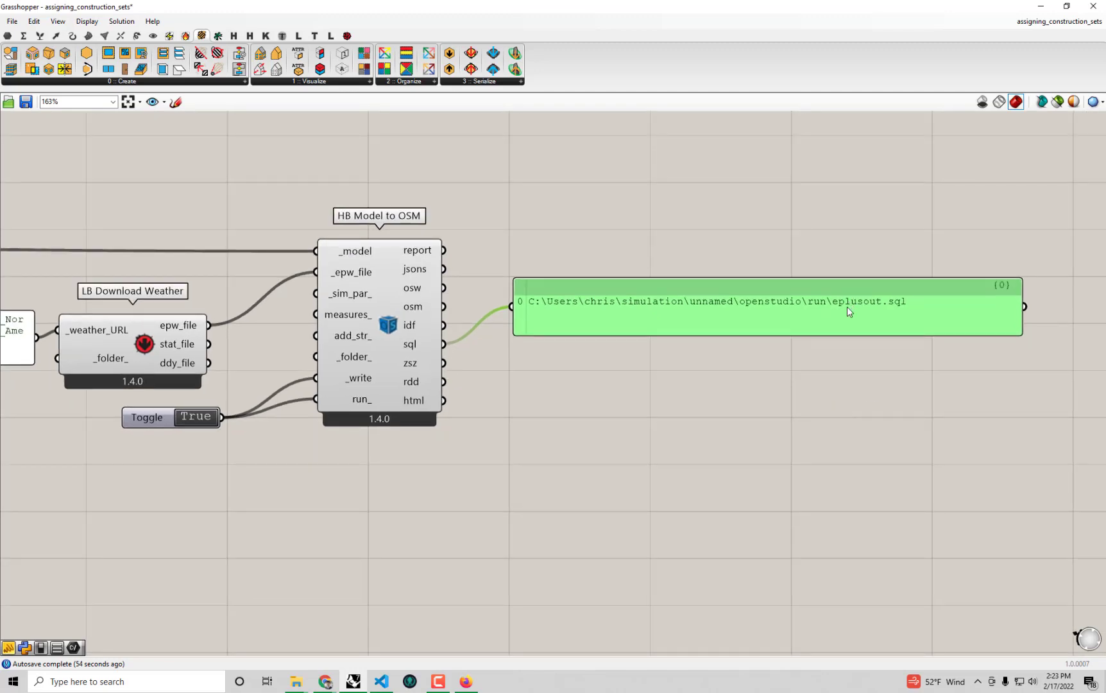
click(185, 36)
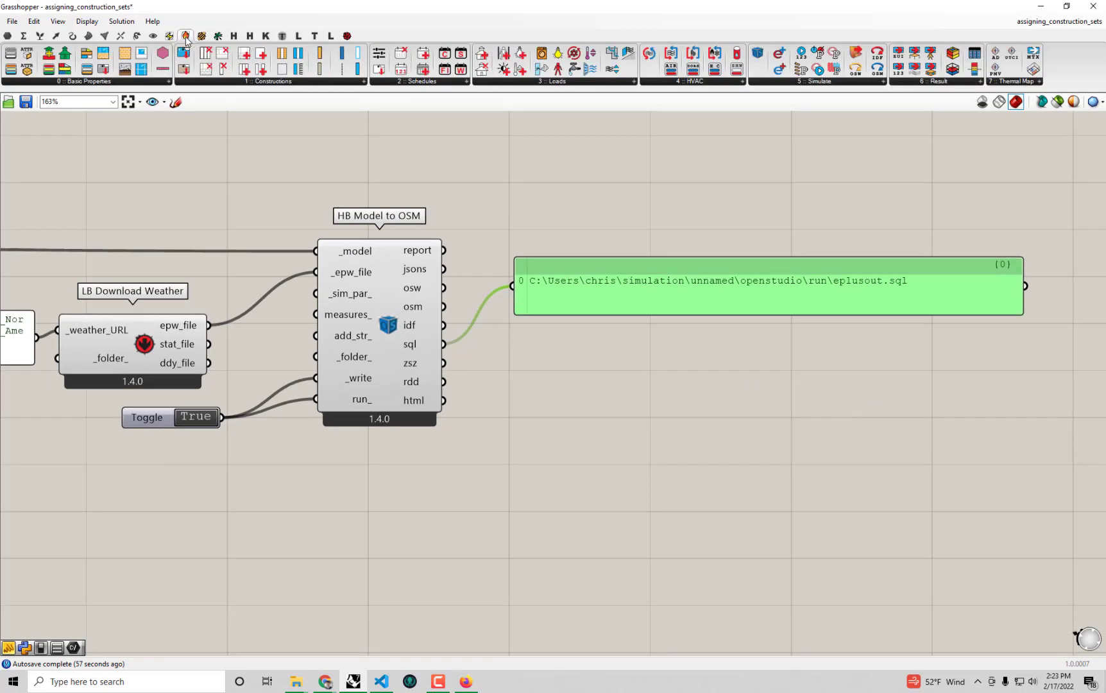
click(956, 82)
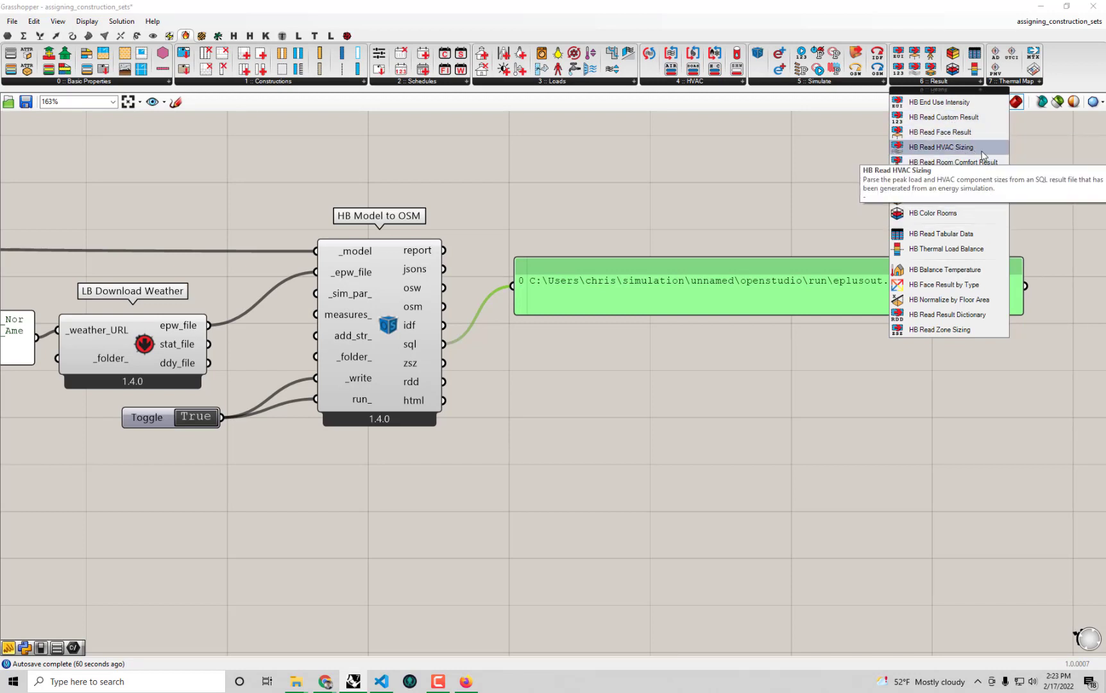
click(981, 107)
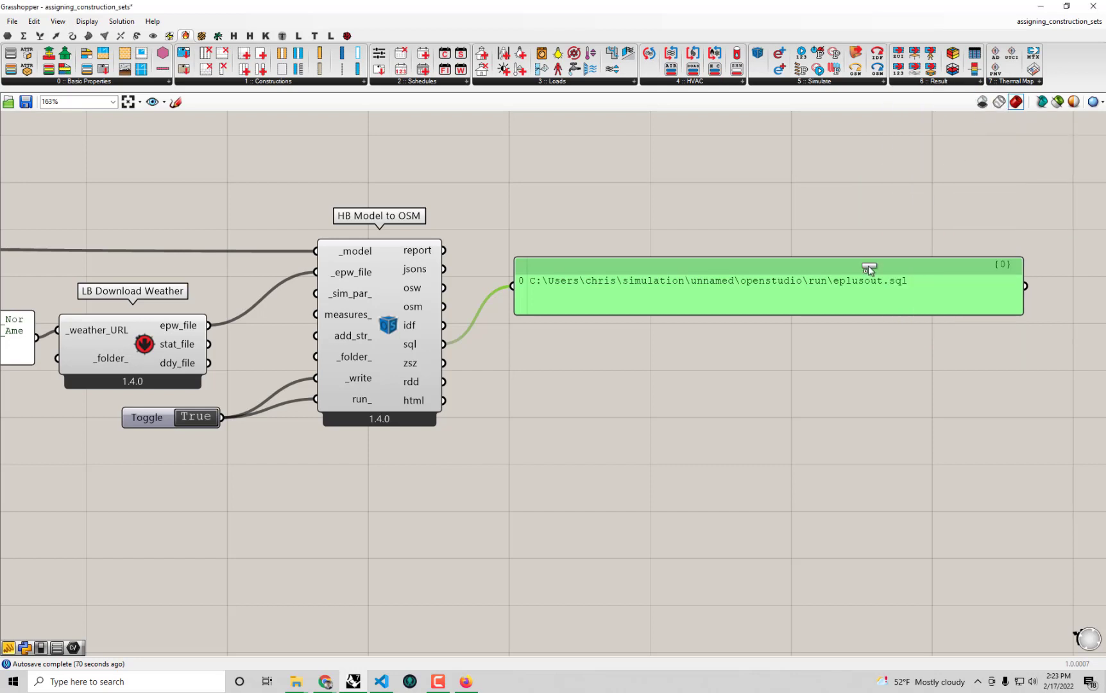
click(680, 493)
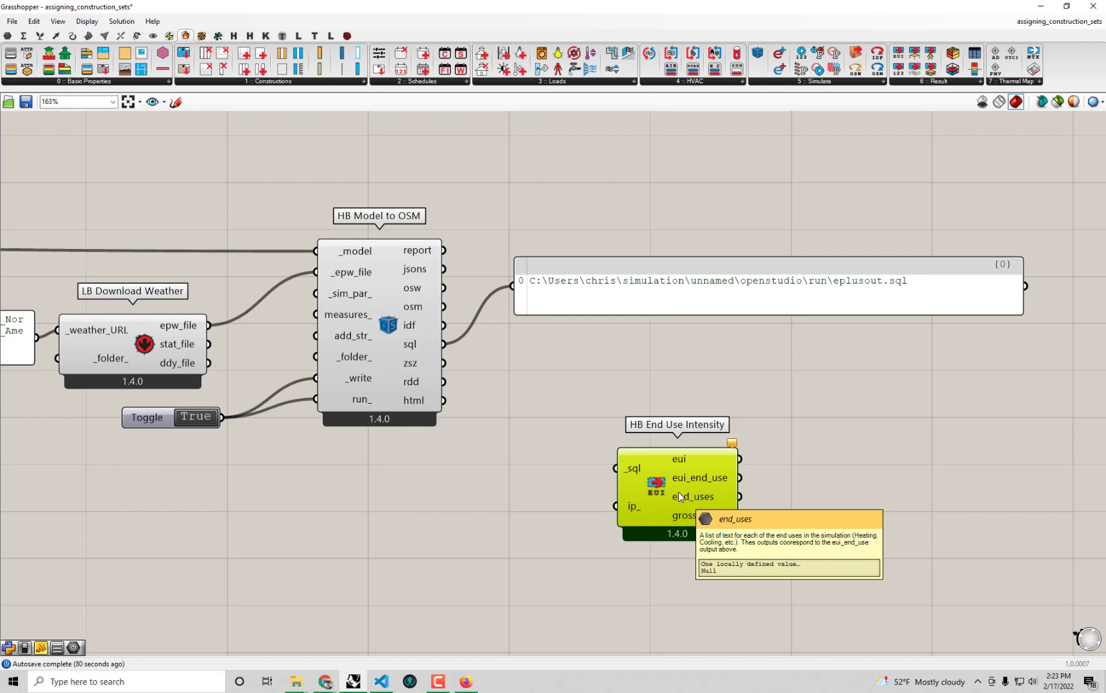
- Switch to the Intro: Why We Energy Model presentation in Google Slides and present the Energy Use Intensity (EUI) slide
mouse_move(326, 681)
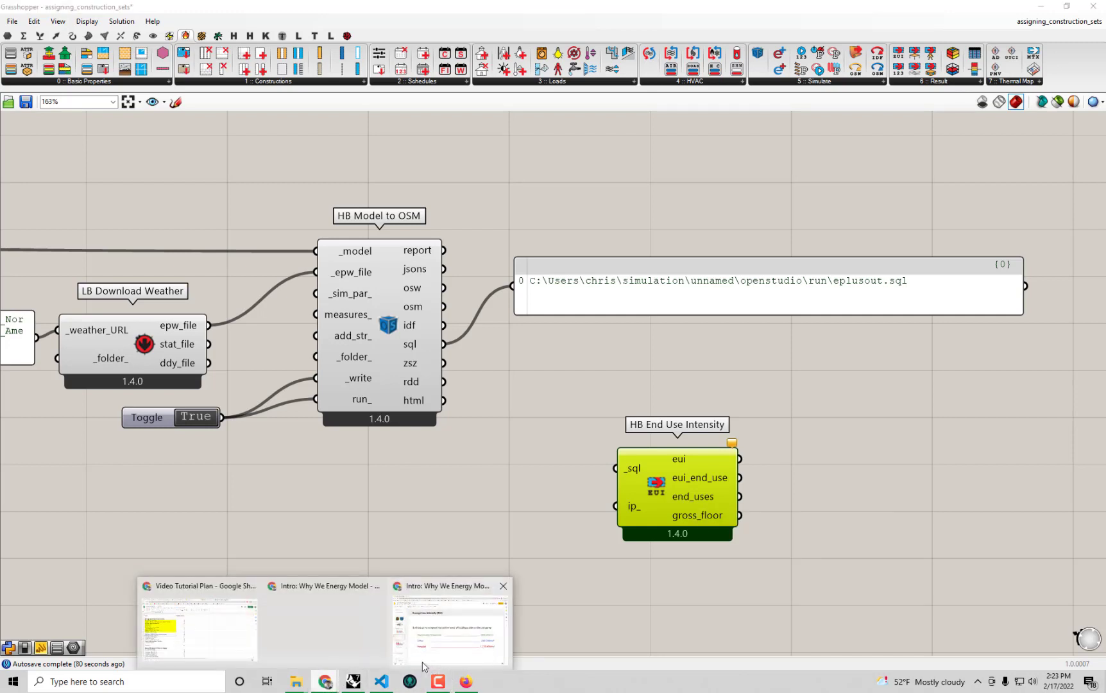
click(423, 661)
click(74, 340)
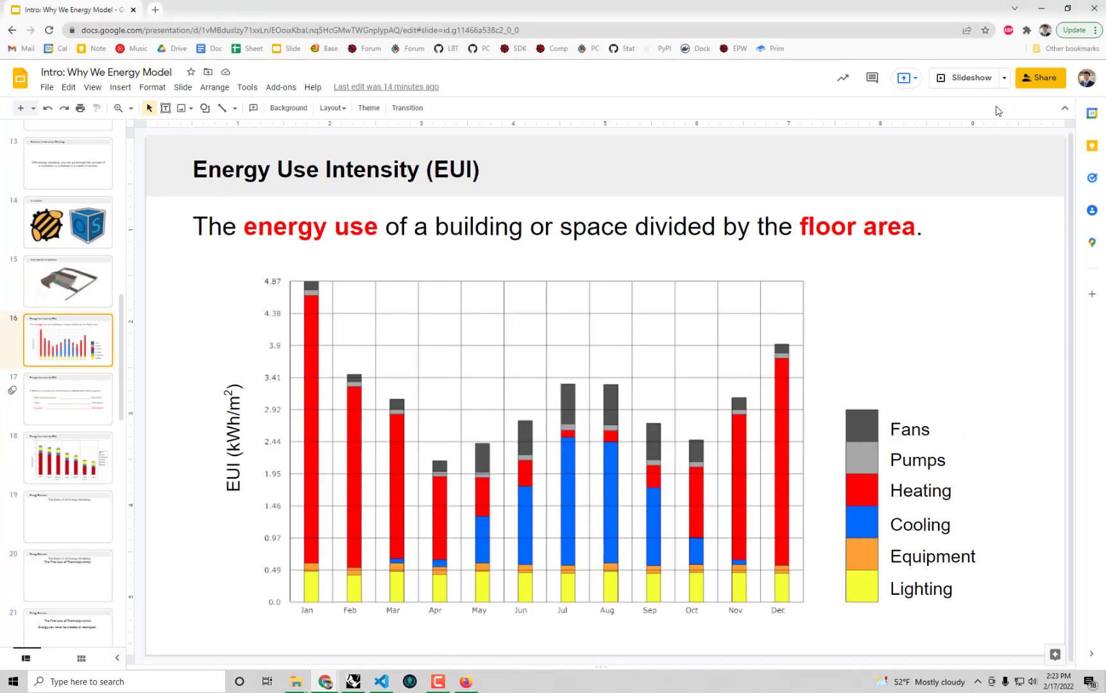
click(965, 78)
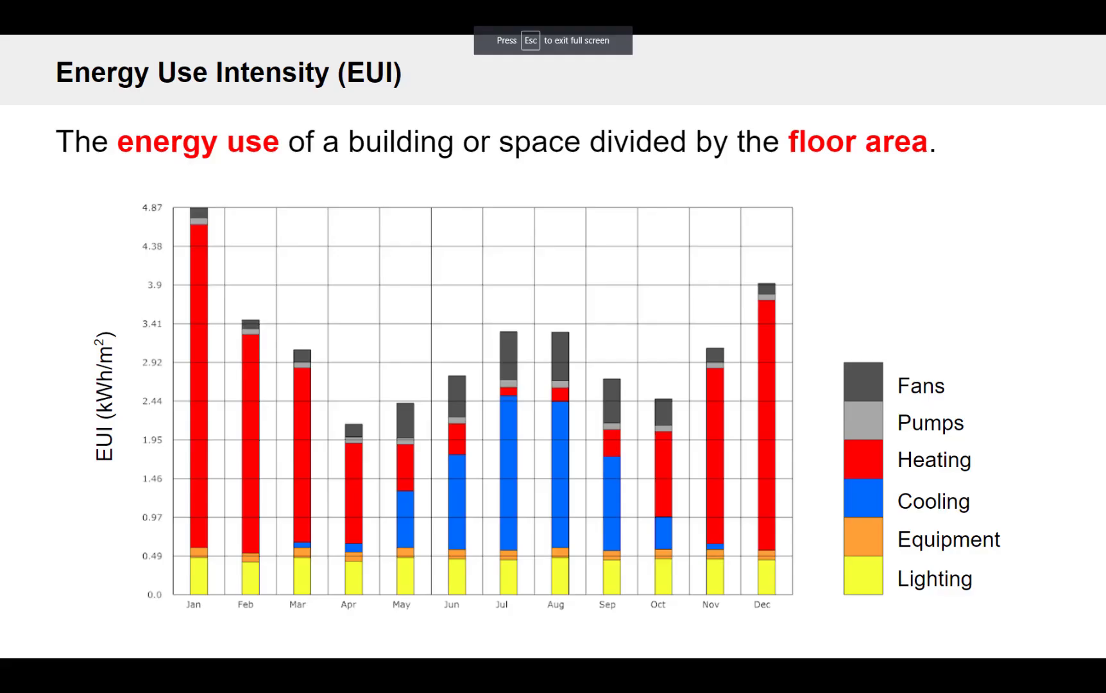